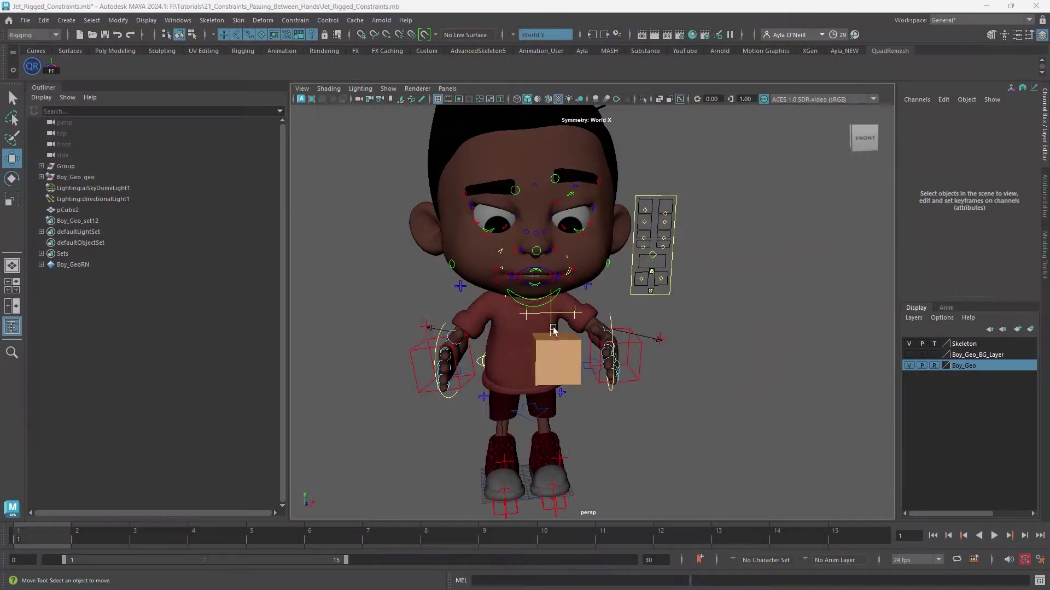
Create a new locator, locator1, in the scene near the cube
click(567, 358)
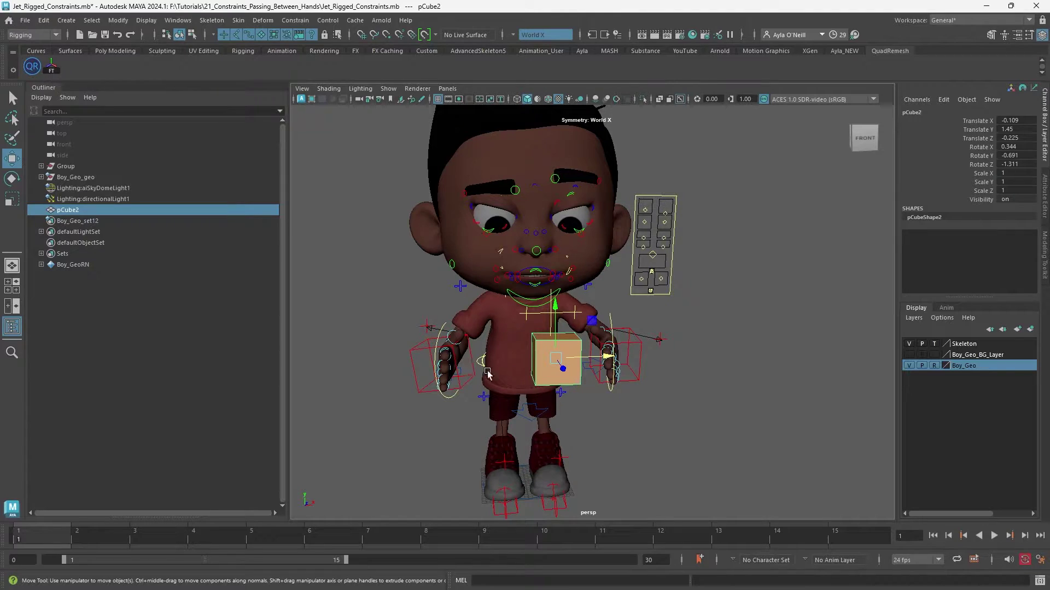
click(599, 395)
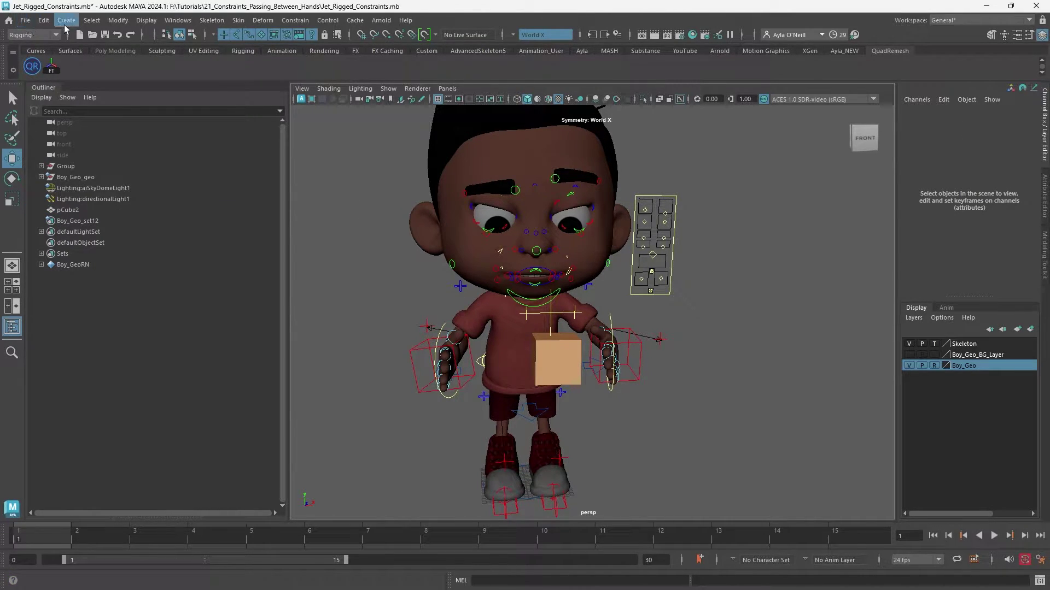
click(66, 20)
click(88, 206)
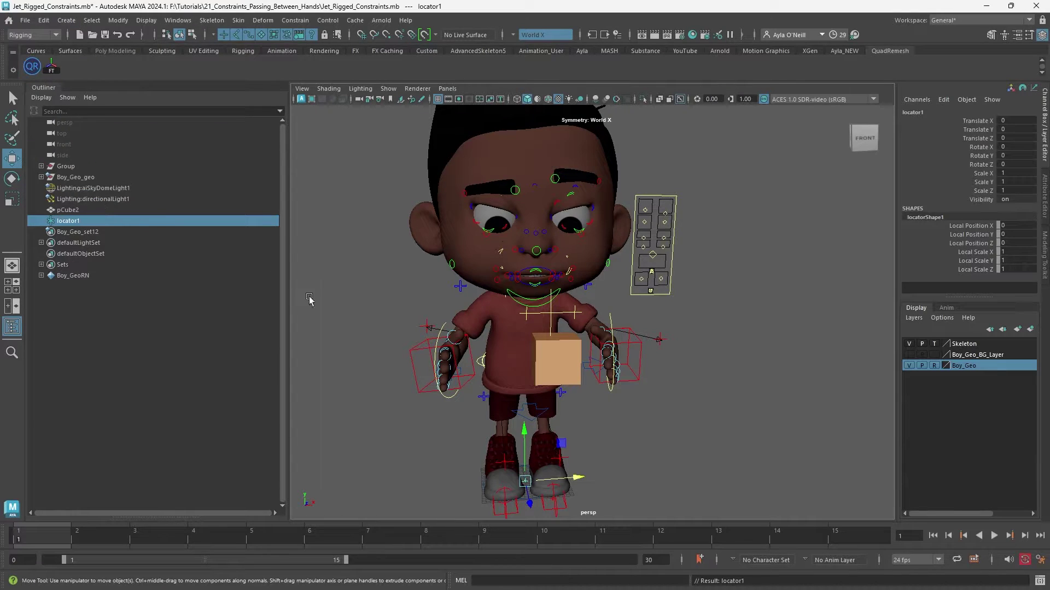
Scale locator1 uniformly to 16.9 at the cube and duplicate it as locator2
key(e)
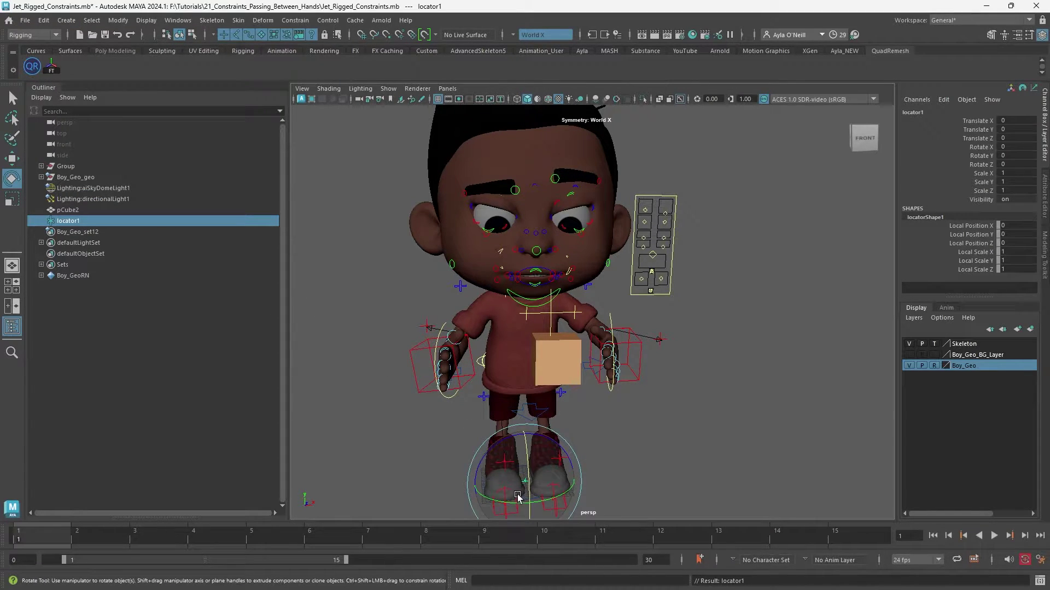
key(r)
drag(524, 482, 543, 379)
key(w)
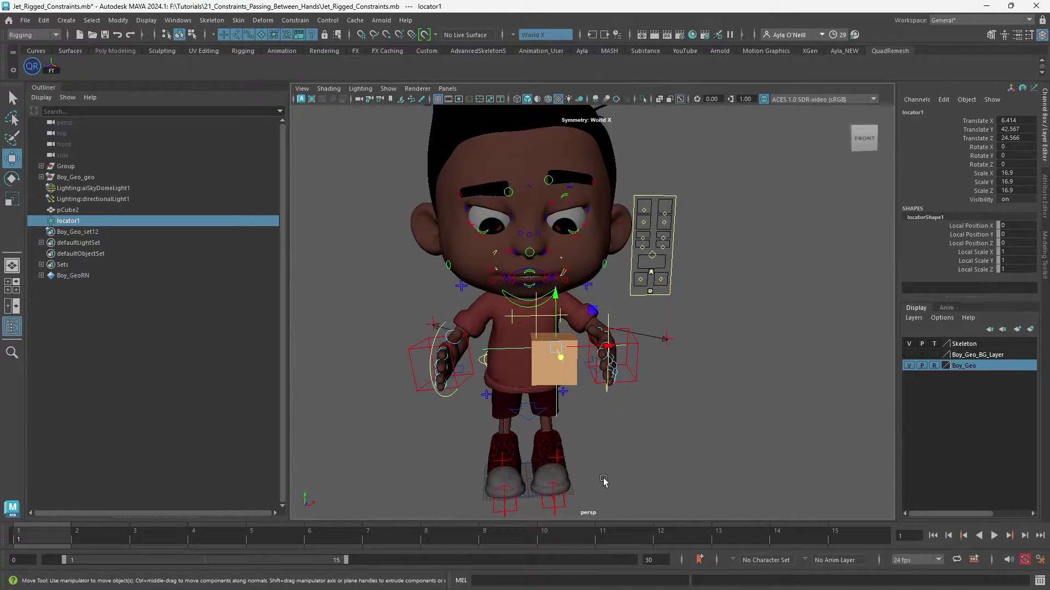
key(ctrl+d)
In the Outliner, parent locator2 under locator1 and pCube2 under locator2
click(74, 236)
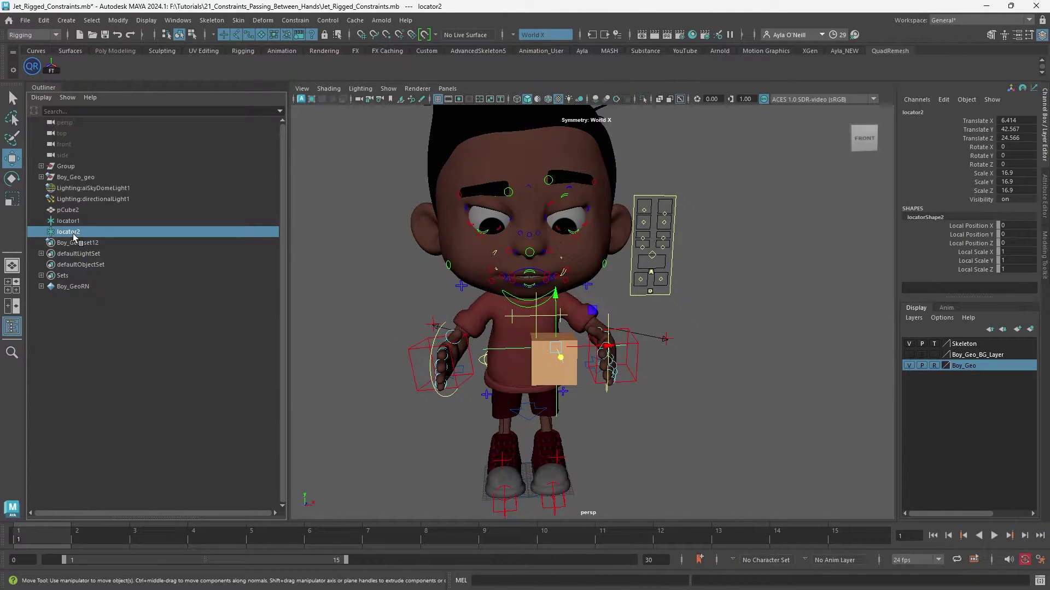
drag(73, 237, 72, 222)
click(72, 222)
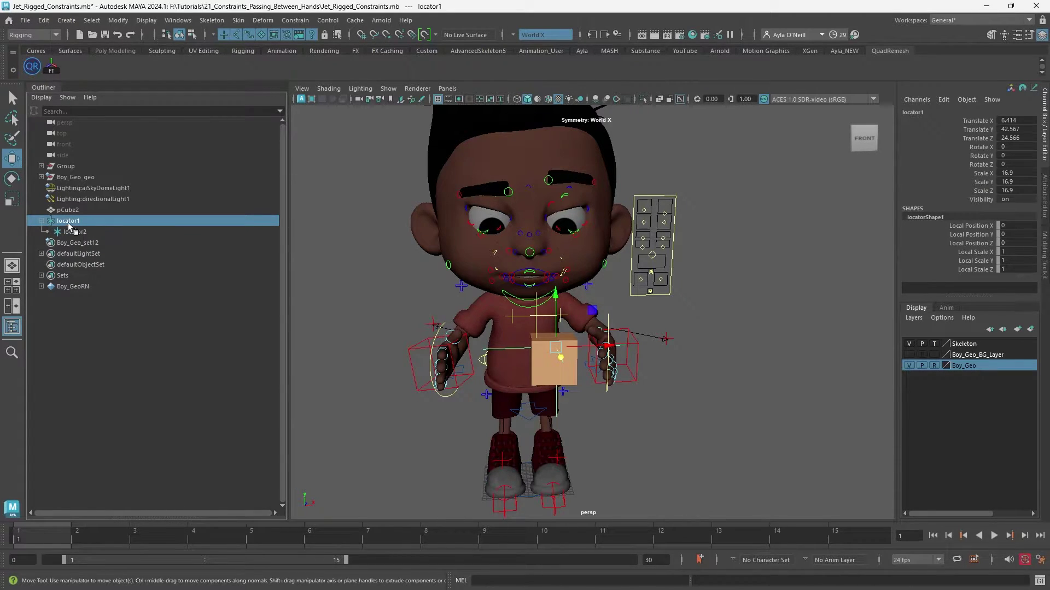
drag(77, 209, 86, 234)
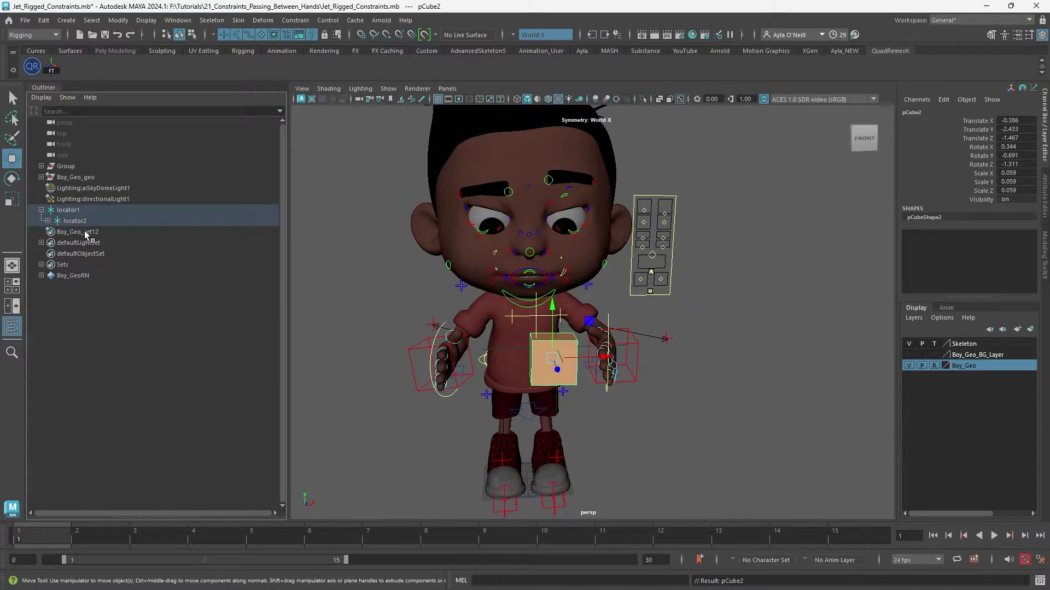
Expand locator2 to confirm pCube2 sits beneath it, then select IKArm_L
click(78, 222)
click(49, 222)
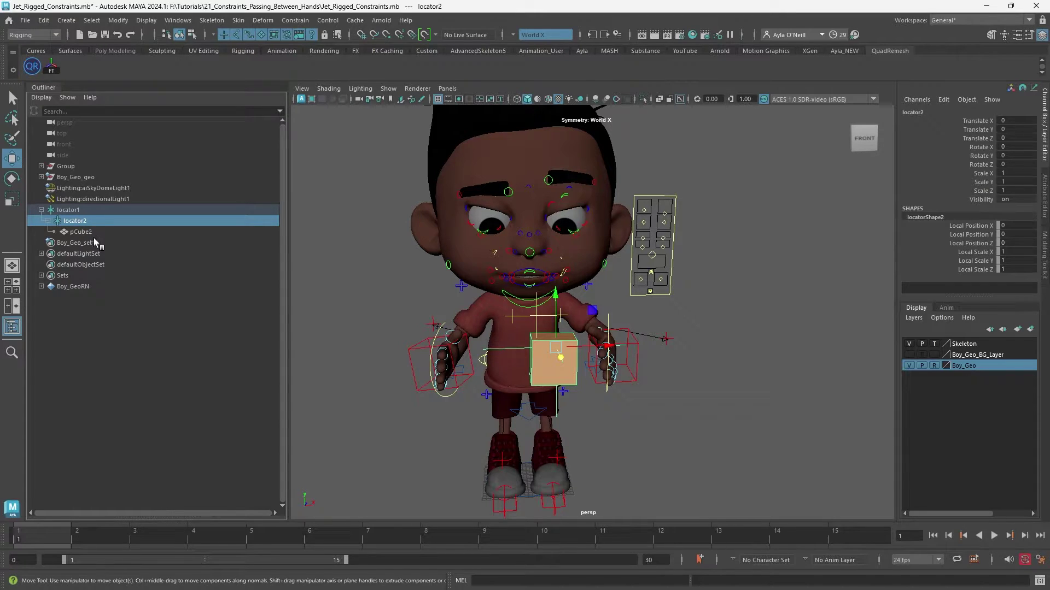
click(596, 411)
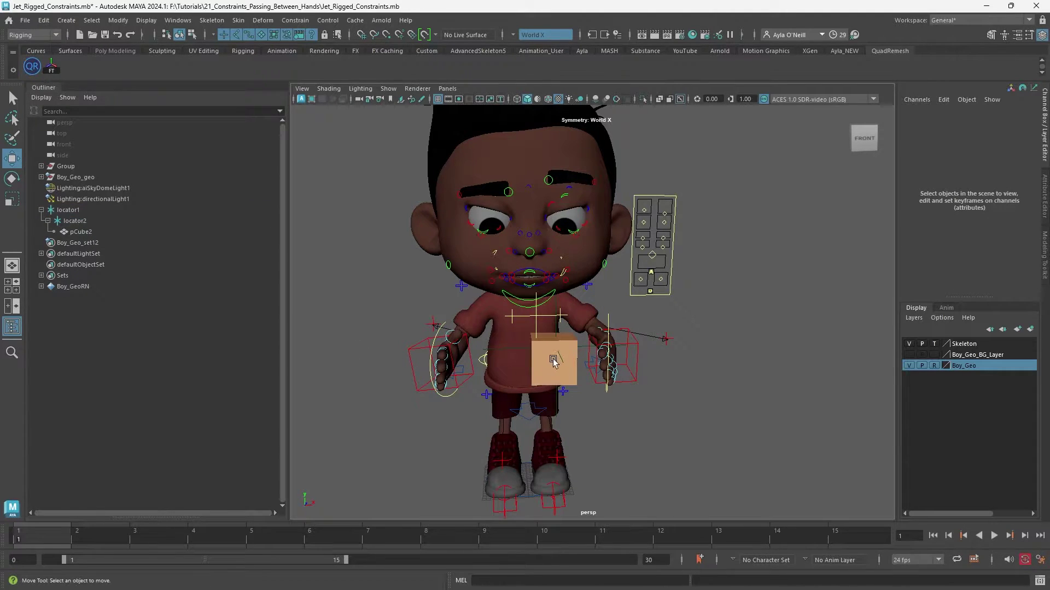
click(626, 348)
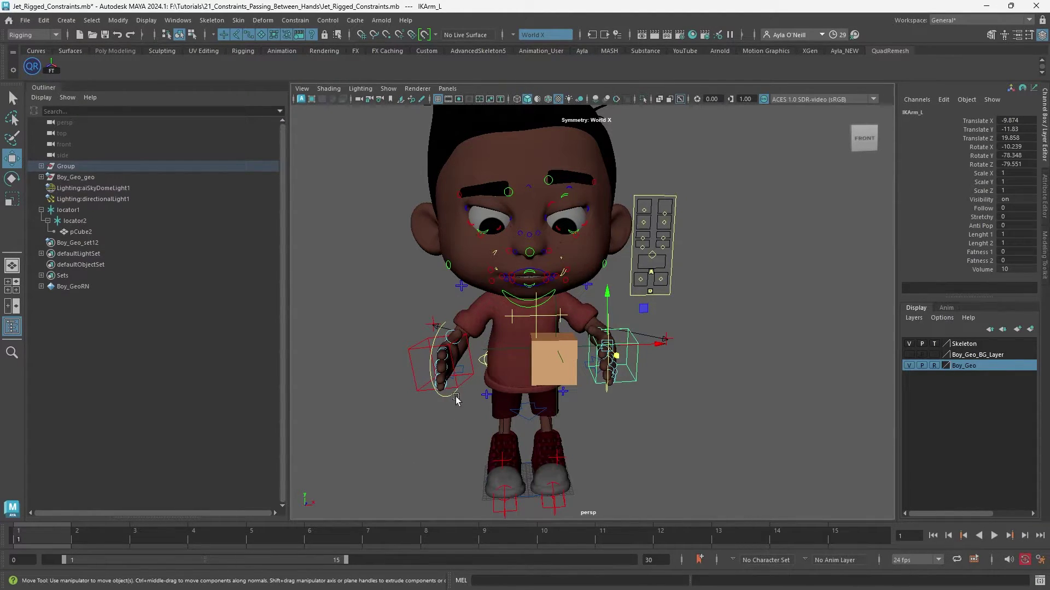
Key locator1 at frame 1 and play back the animation to test
click(80, 209)
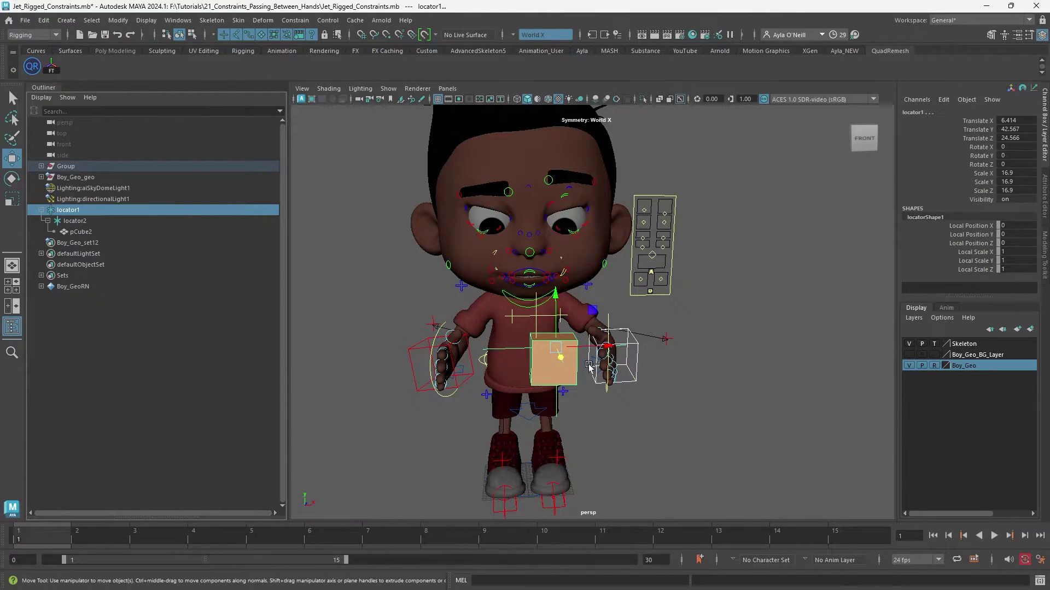
key(s)
key(alt+v)
key(alt+v)
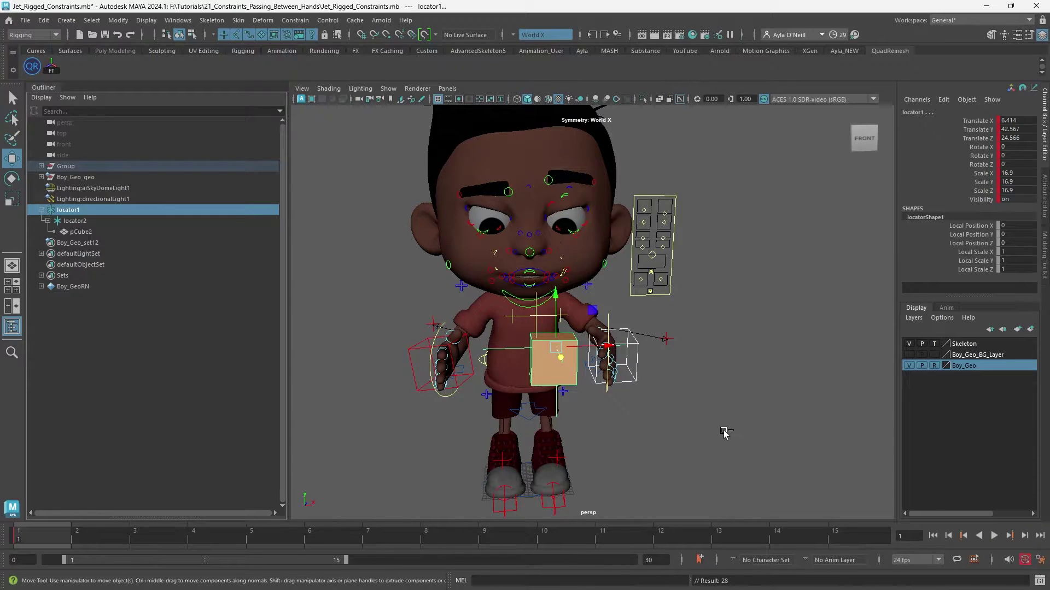
click(721, 433)
Move locator1 along X and Y so the cube rests against the left hand
click(638, 345)
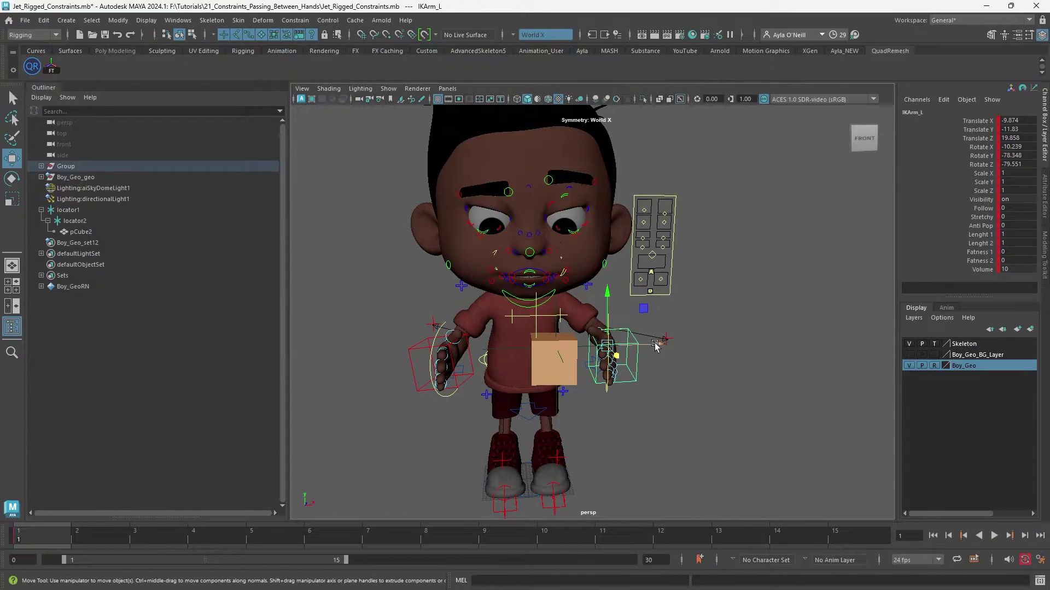
click(560, 328)
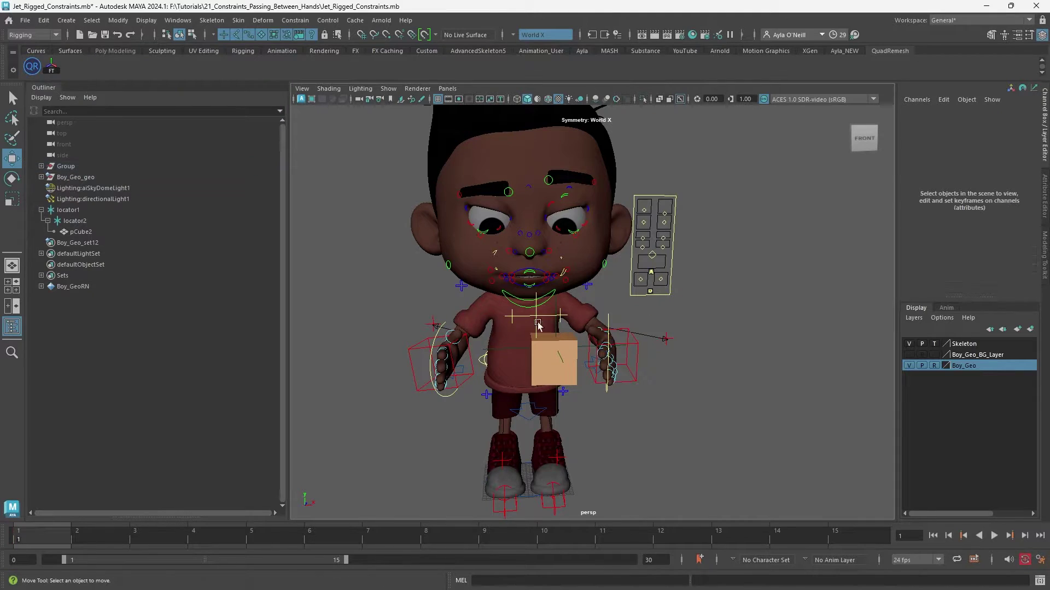
click(557, 332)
click(87, 211)
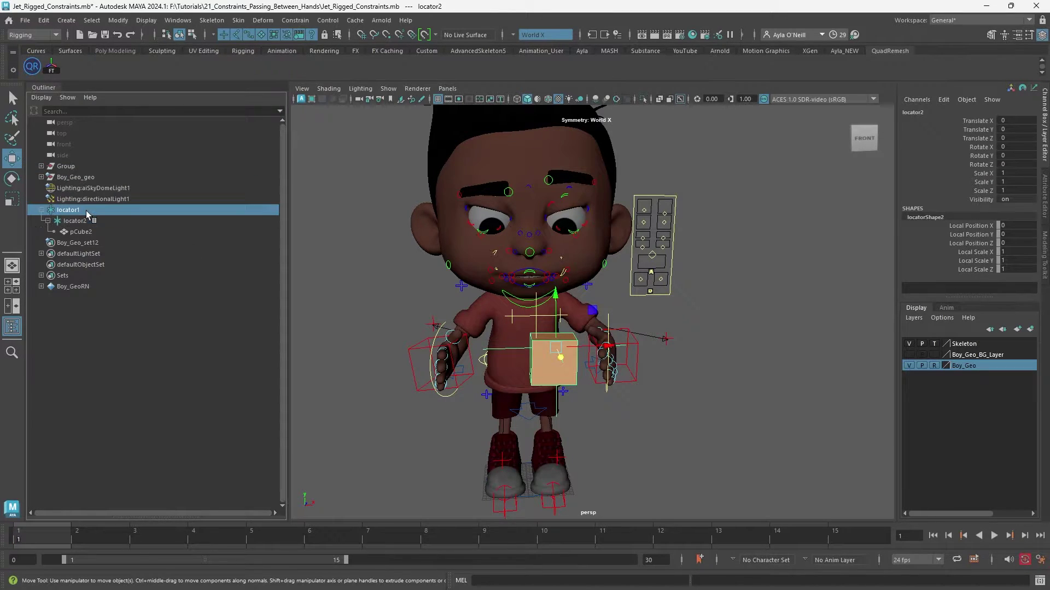
drag(589, 345, 612, 346)
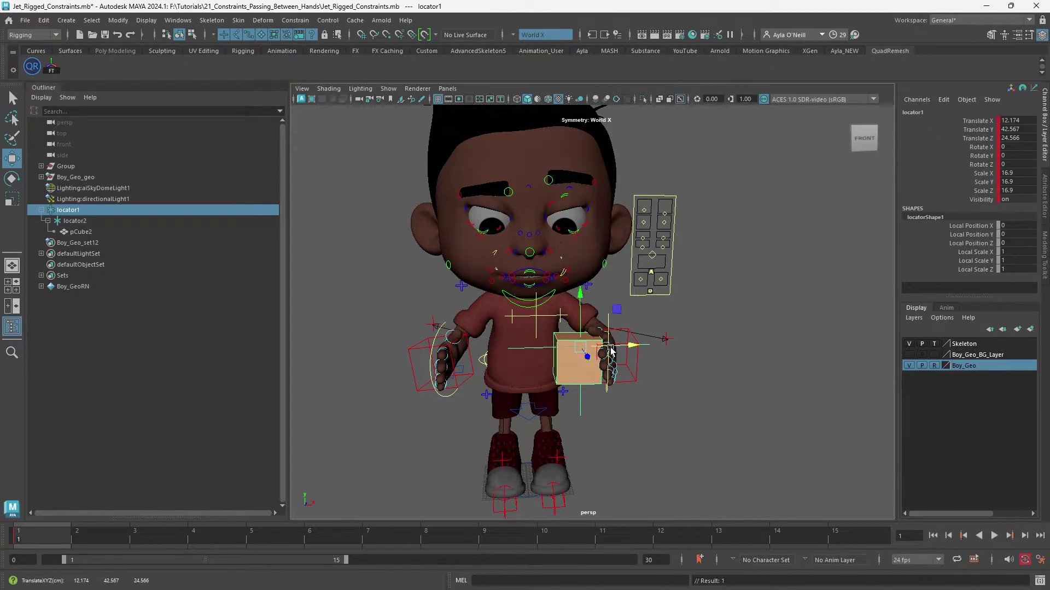
drag(578, 316, 579, 321)
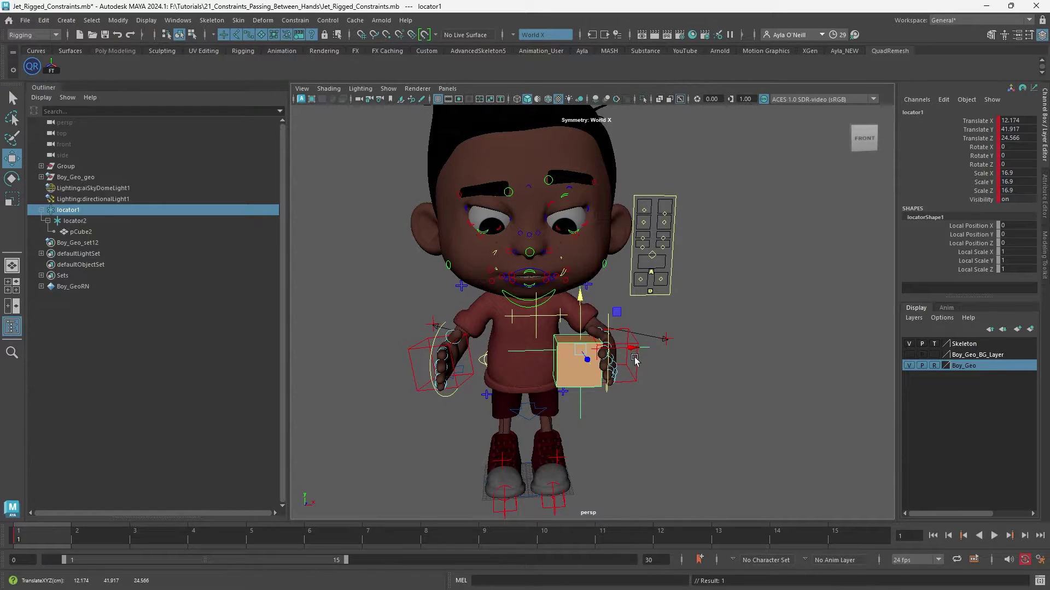
Try lowering locator2, undo it to keep zero translation, and reselect locator1
click(95, 221)
drag(584, 295, 596, 379)
key(ctrl+z)
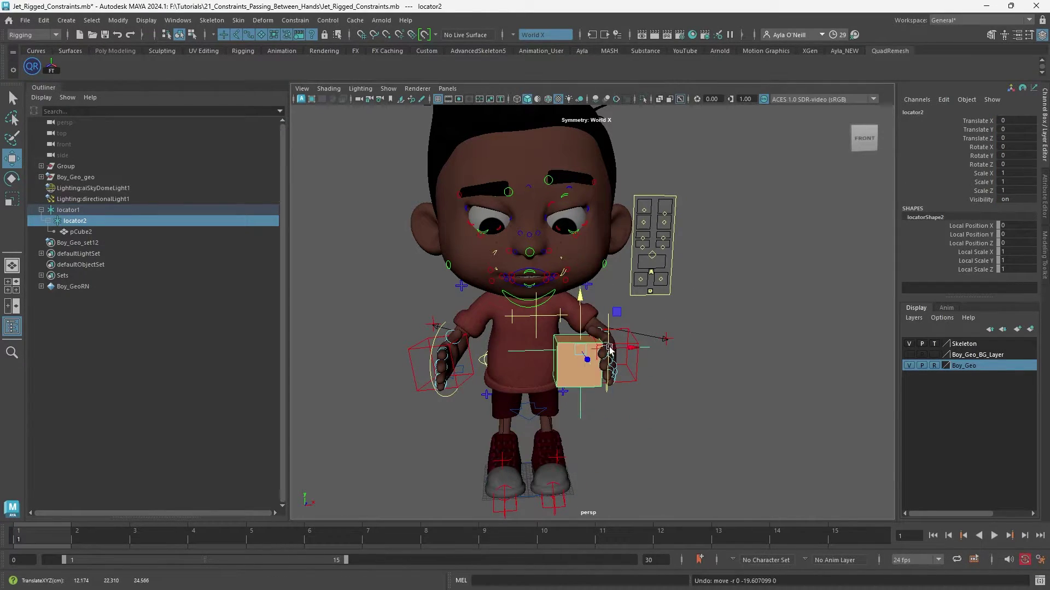
click(82, 209)
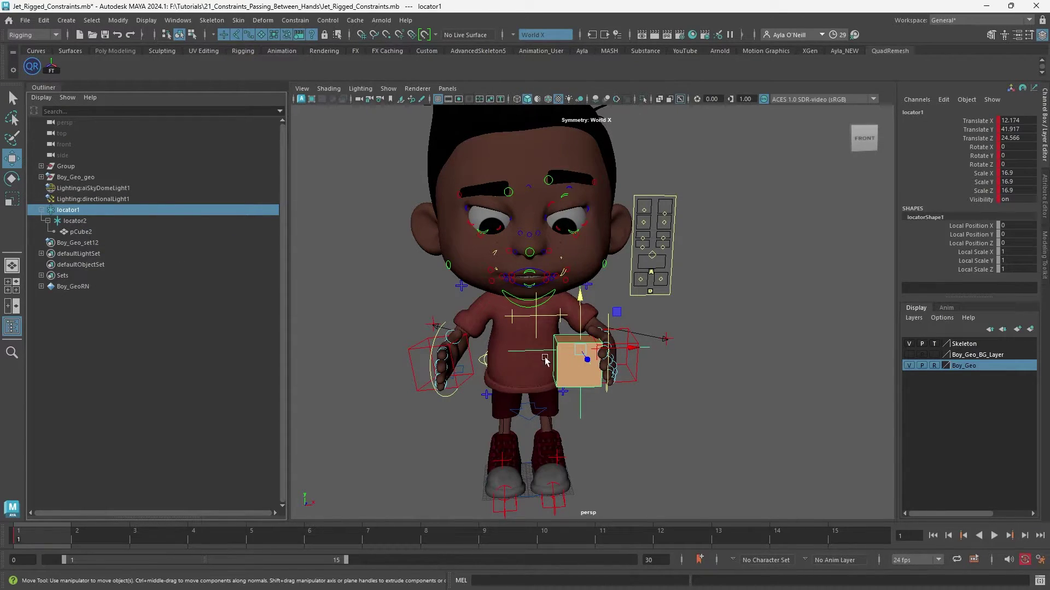
click(635, 334)
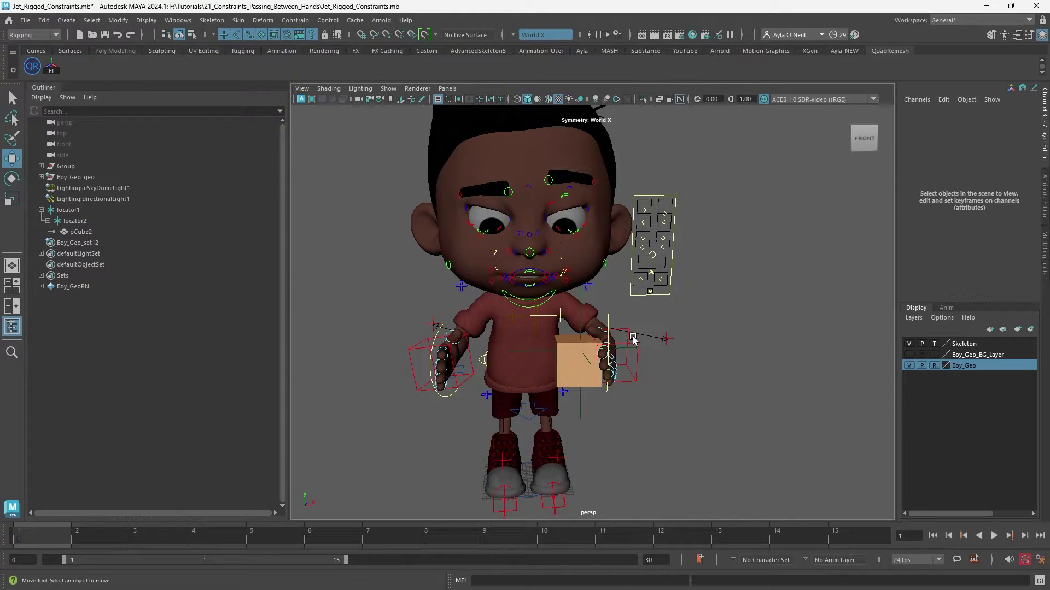
Parent-constrain locator1 to IKArm_L and bring up keying options for its Blend Parent 1 channel
click(633, 339)
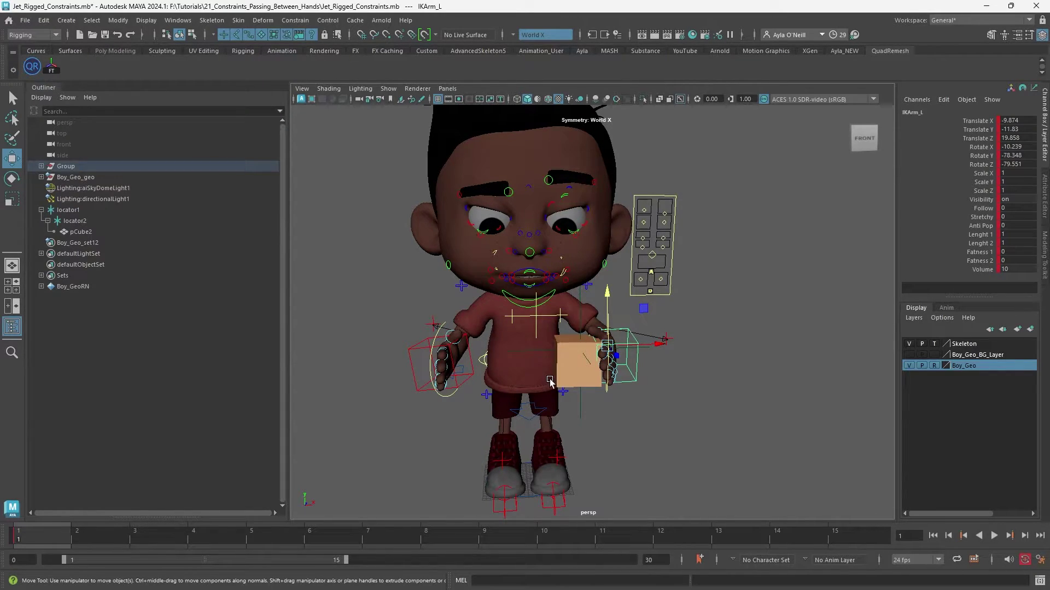
click(69, 210)
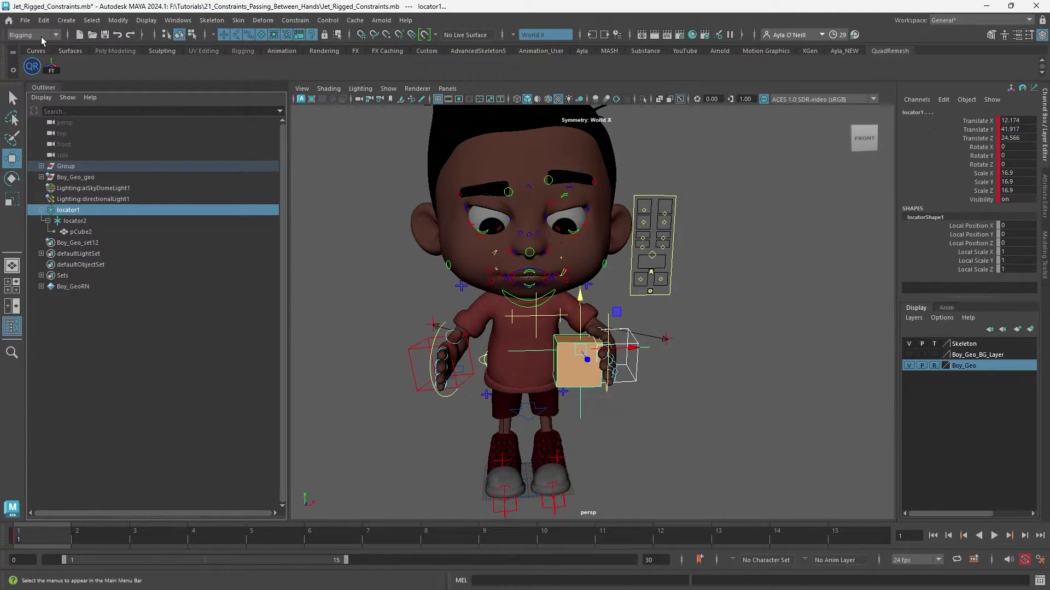
click(287, 20)
click(312, 51)
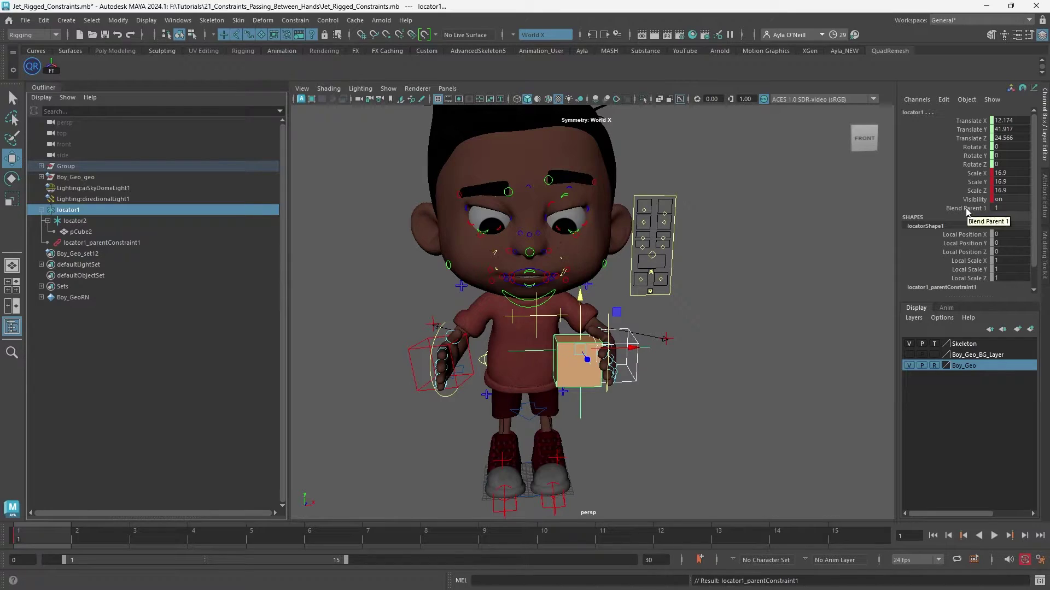
click(82, 212)
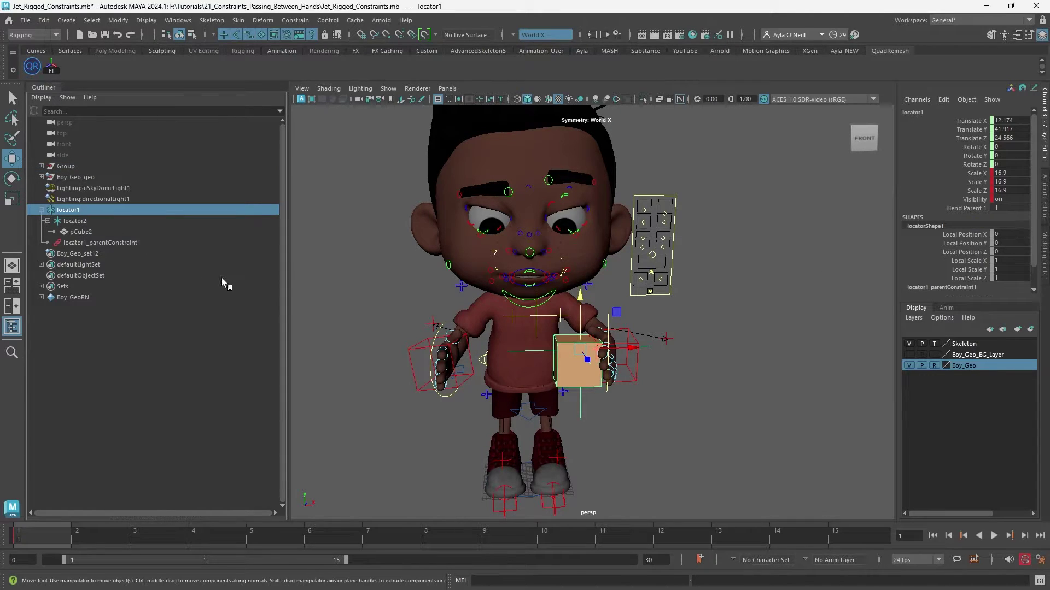
right_click(969, 211)
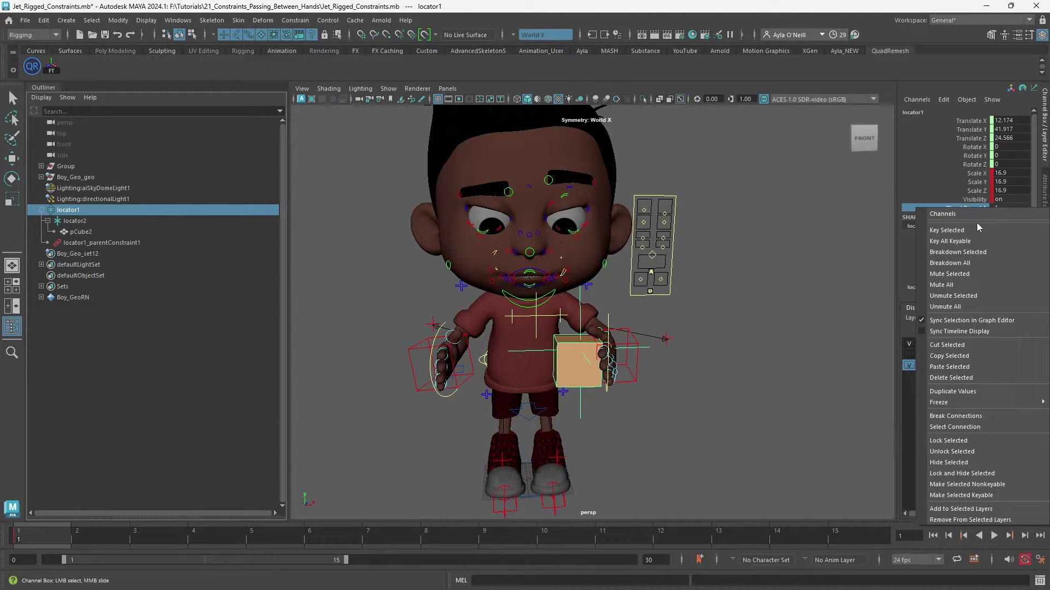
Key locator1's Blend Parent 1 at frame 1, then key IKArm_L moved inward to X -25.157 at frame 5
click(977, 231)
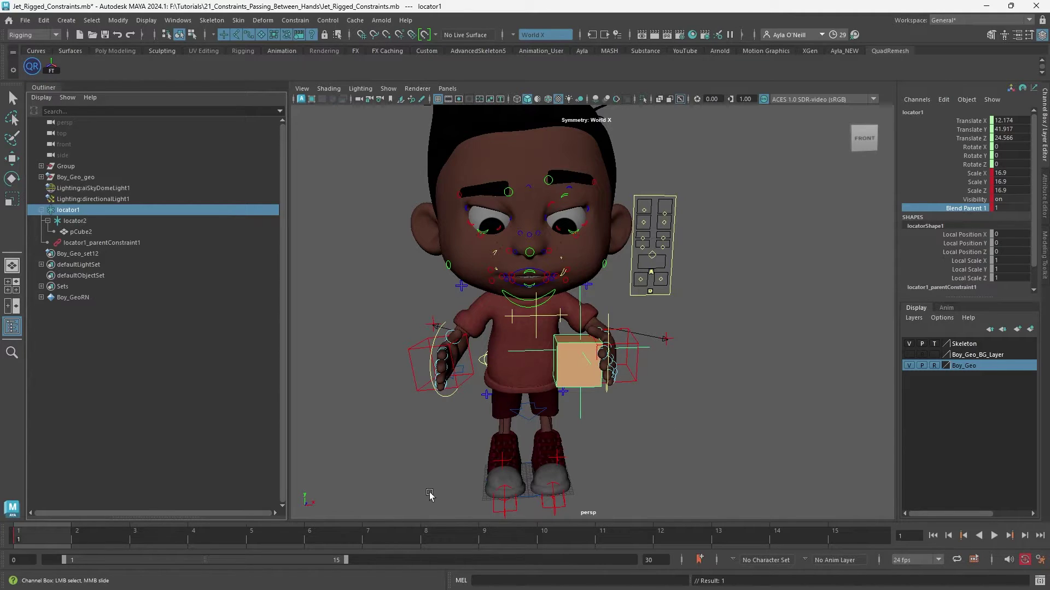
click(252, 536)
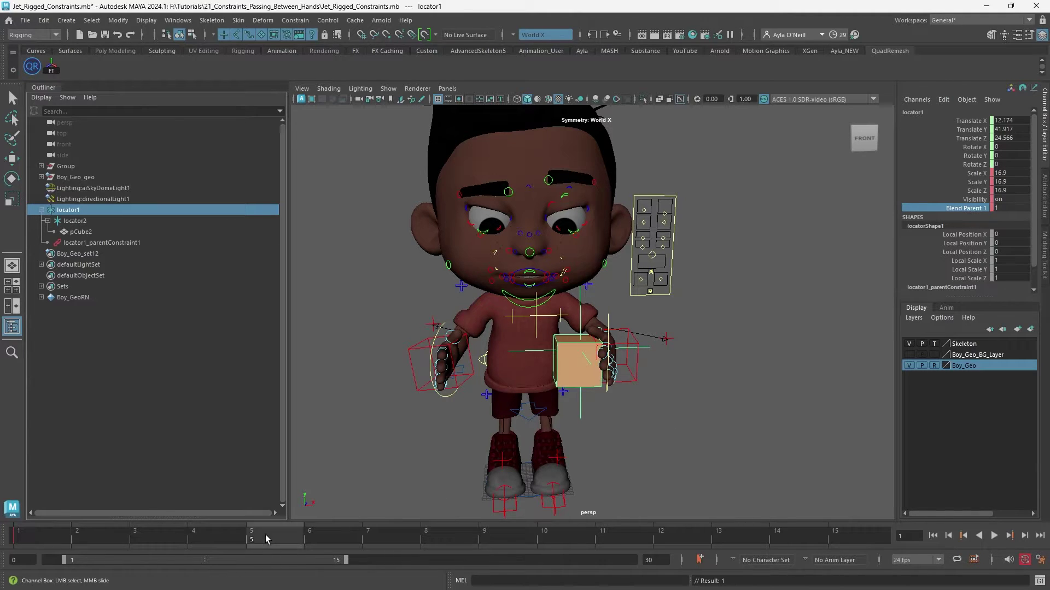
click(633, 339)
key(w)
drag(633, 338, 591, 353)
key(s)
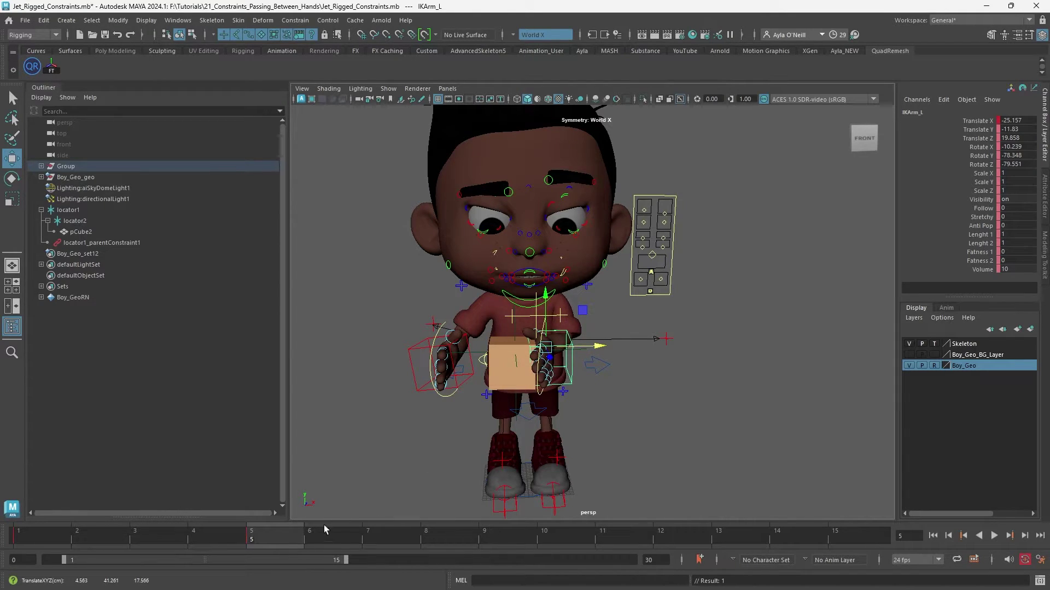
Key IKArm_R at frame 1, then move it against the cube at frame 5 (Translate X 20.202)
click(412, 355)
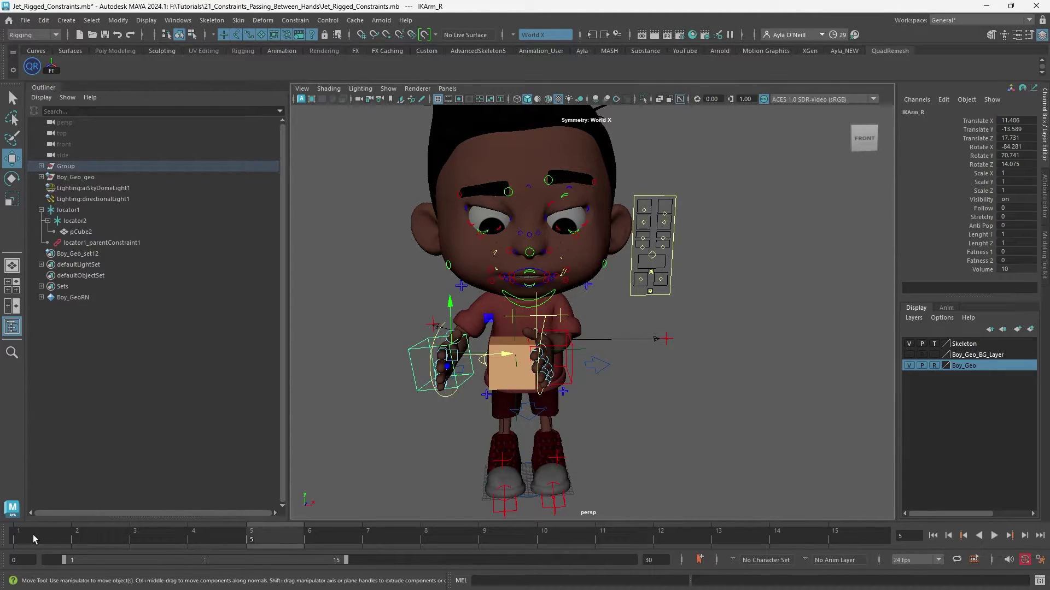
click(33, 534)
key(s)
click(285, 530)
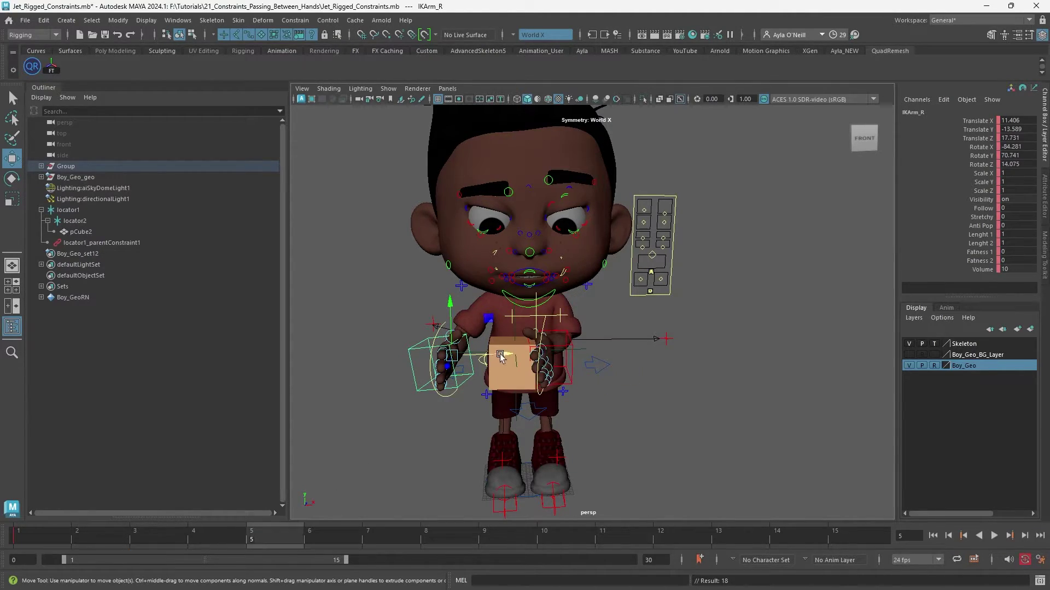
drag(501, 356, 538, 351)
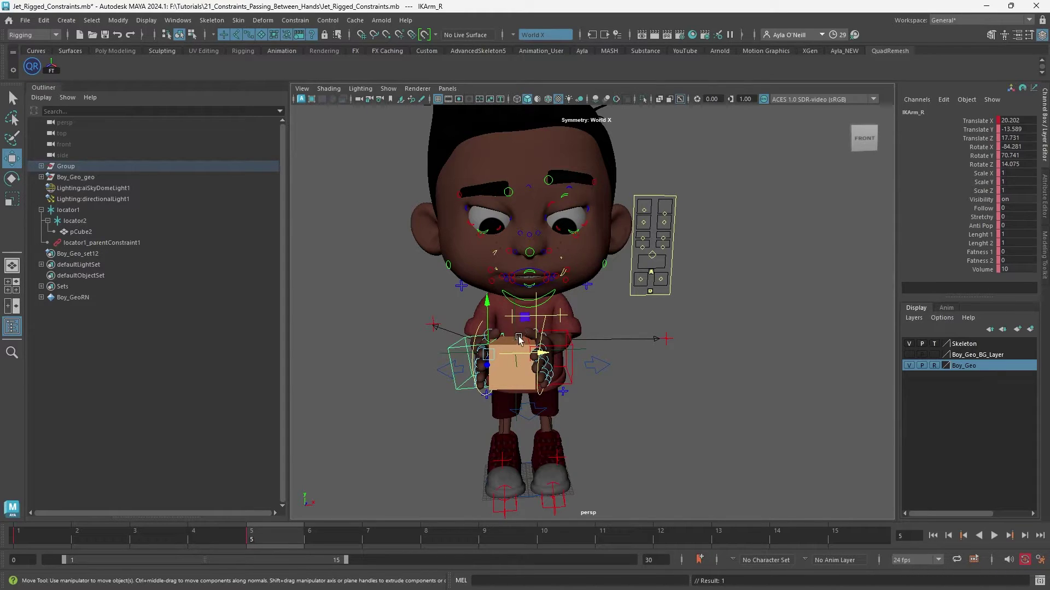
Inspect locator1 and locator2 channels, then step locator1 back to frame 4
click(71, 211)
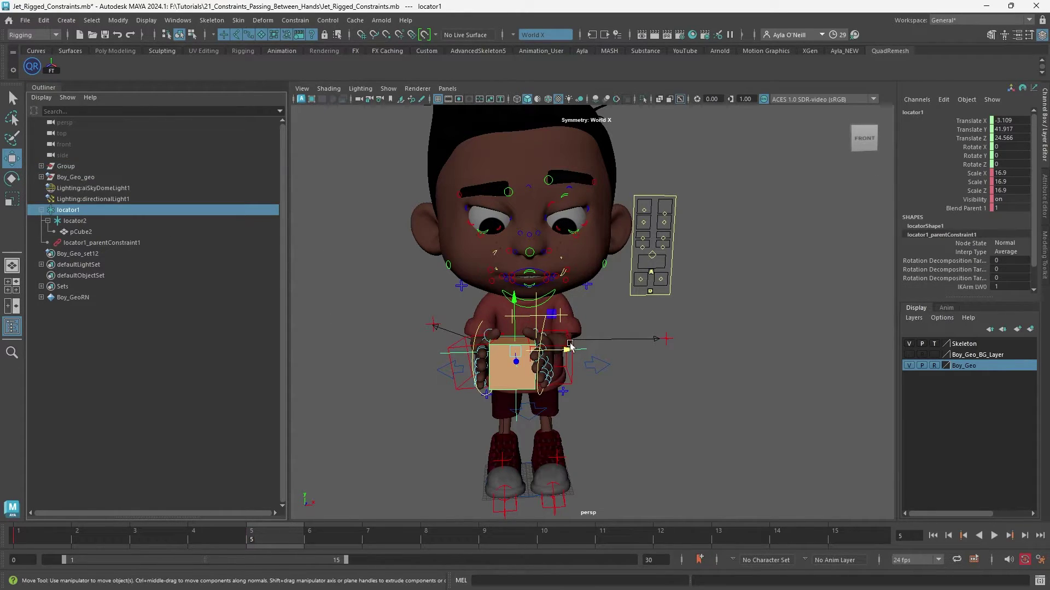
click(82, 223)
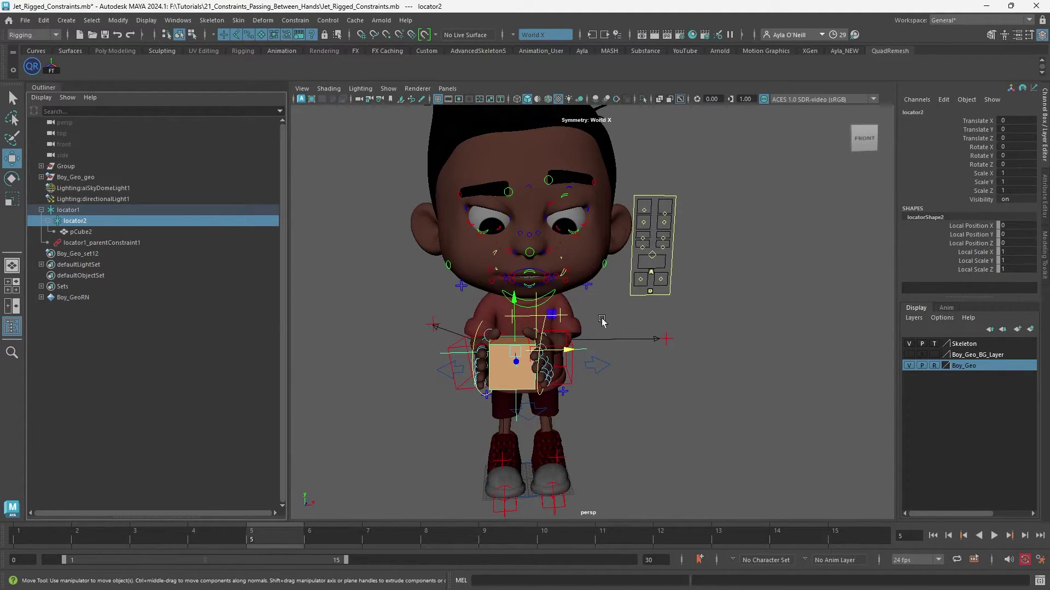
click(625, 406)
click(517, 327)
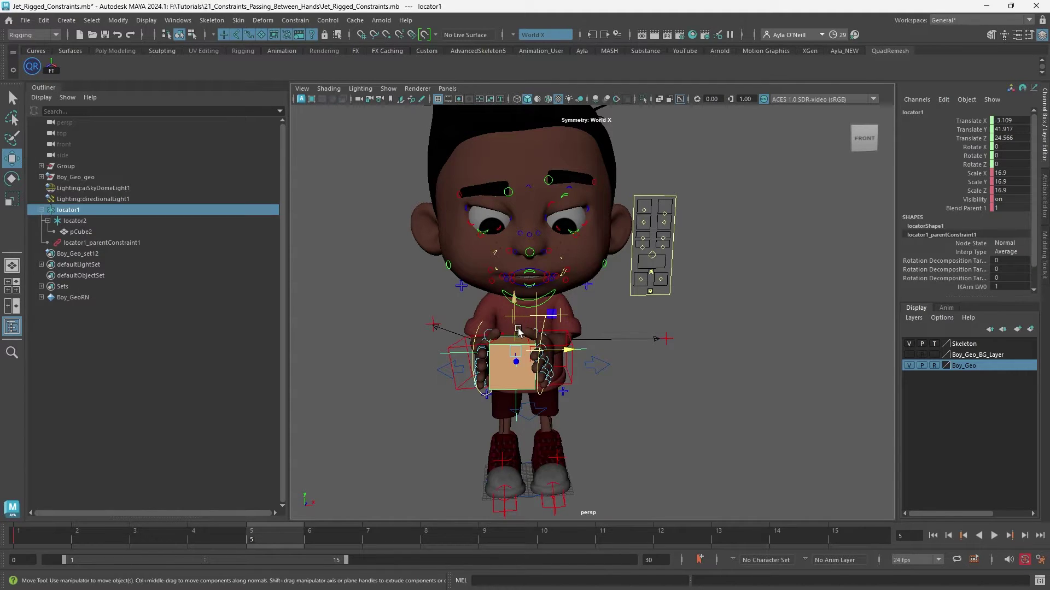
click(179, 537)
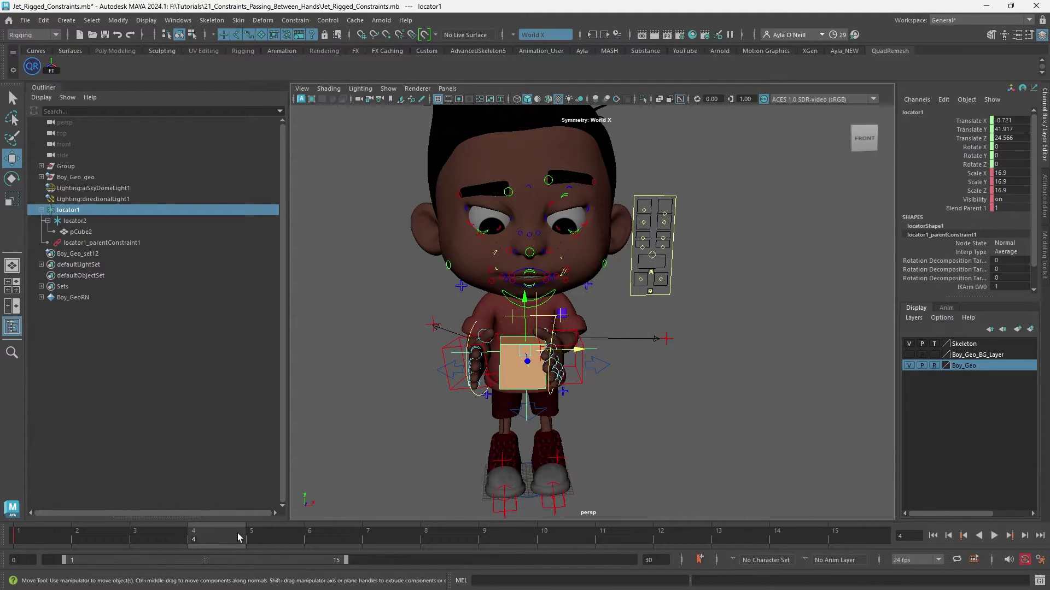
Compare frames 4 and 5, then set locator1's Blend Parent 1 to 0 at frame 5
click(284, 535)
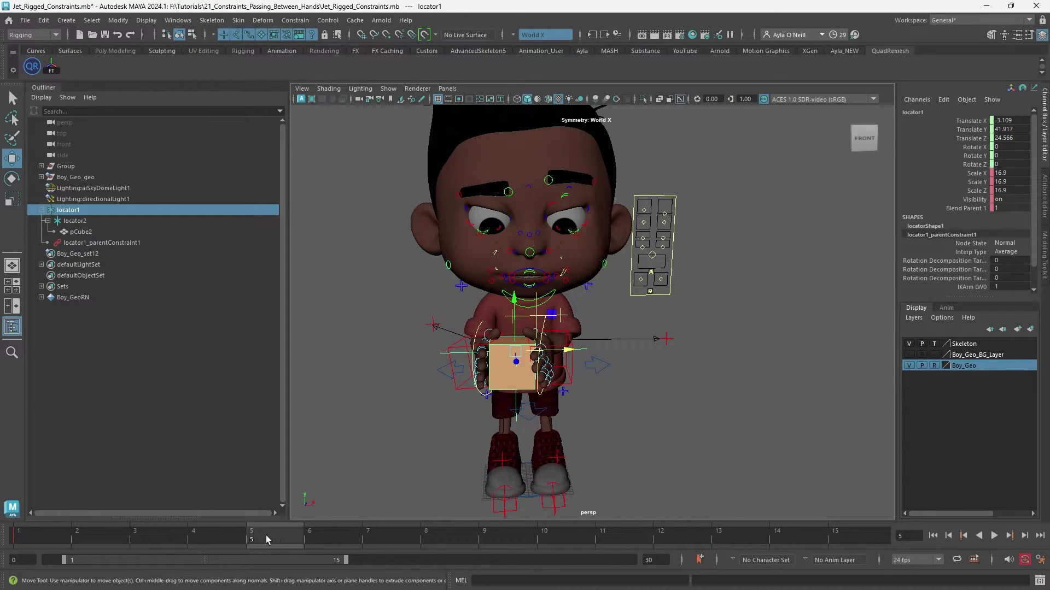
click(226, 537)
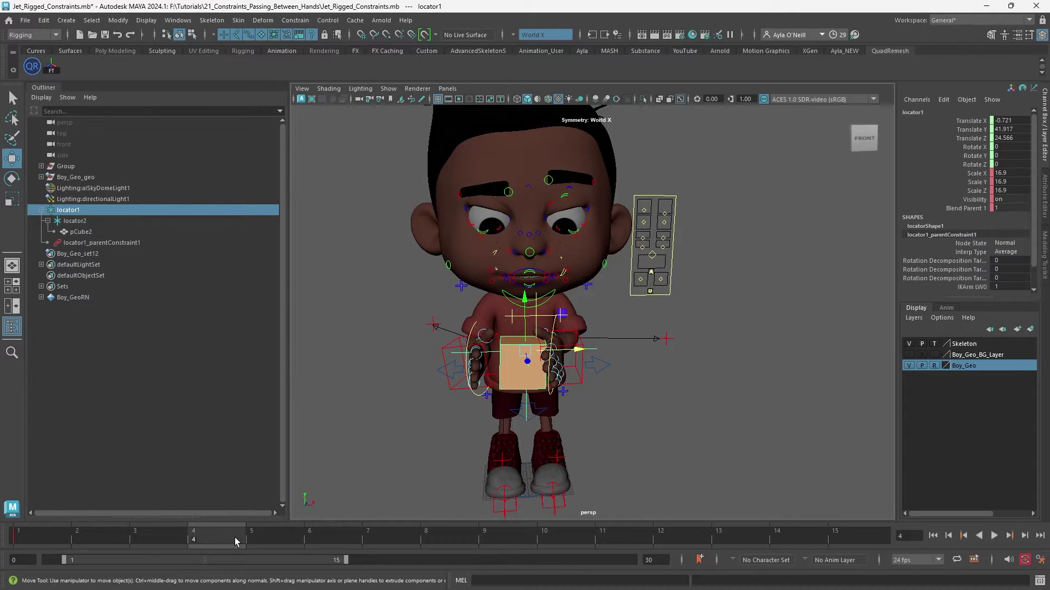
mouse_move(237, 542)
mouse_down()
mouse_move(248, 542)
mouse_move(238, 543)
mouse_up()
click(283, 537)
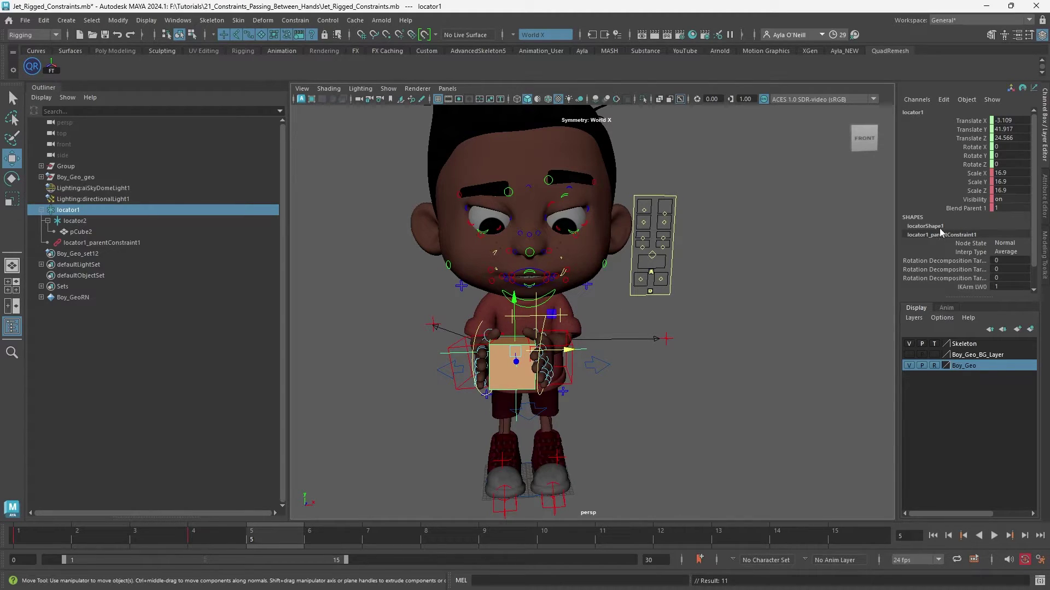
double_click(1005, 208)
key(Return)
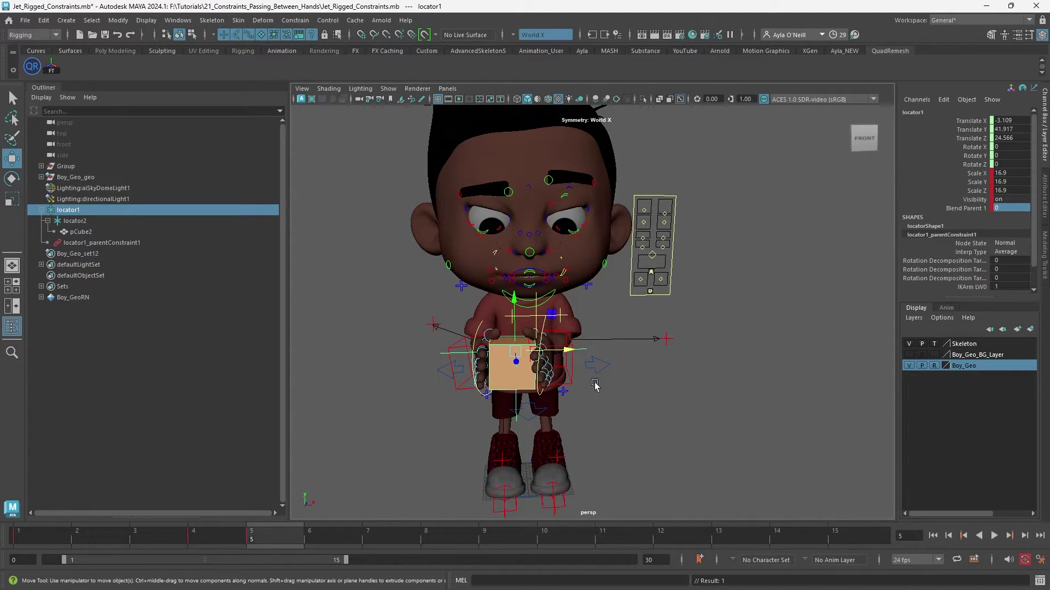
click(570, 383)
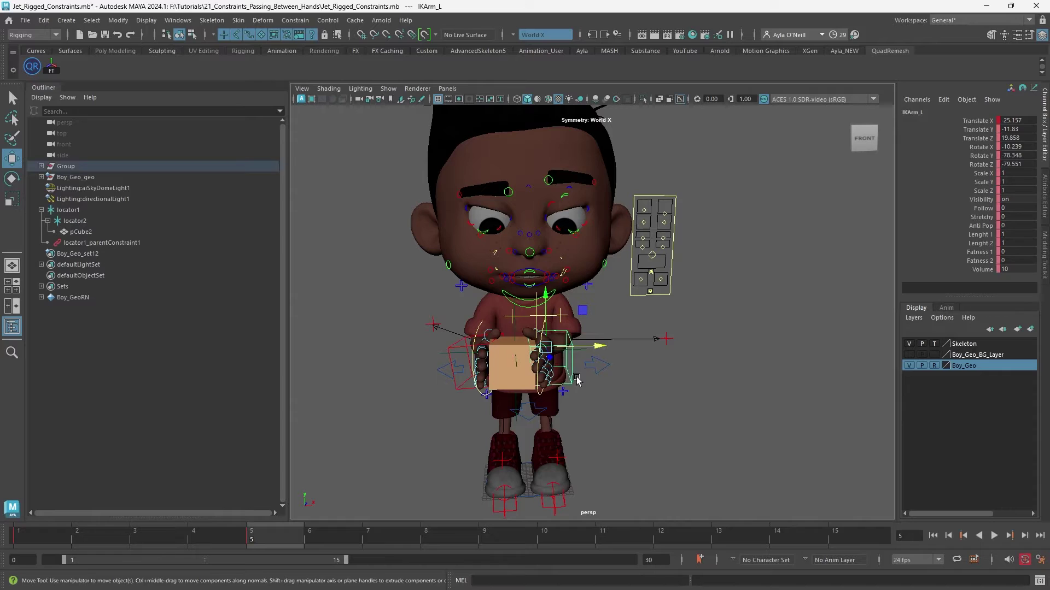
drag(590, 349, 681, 344)
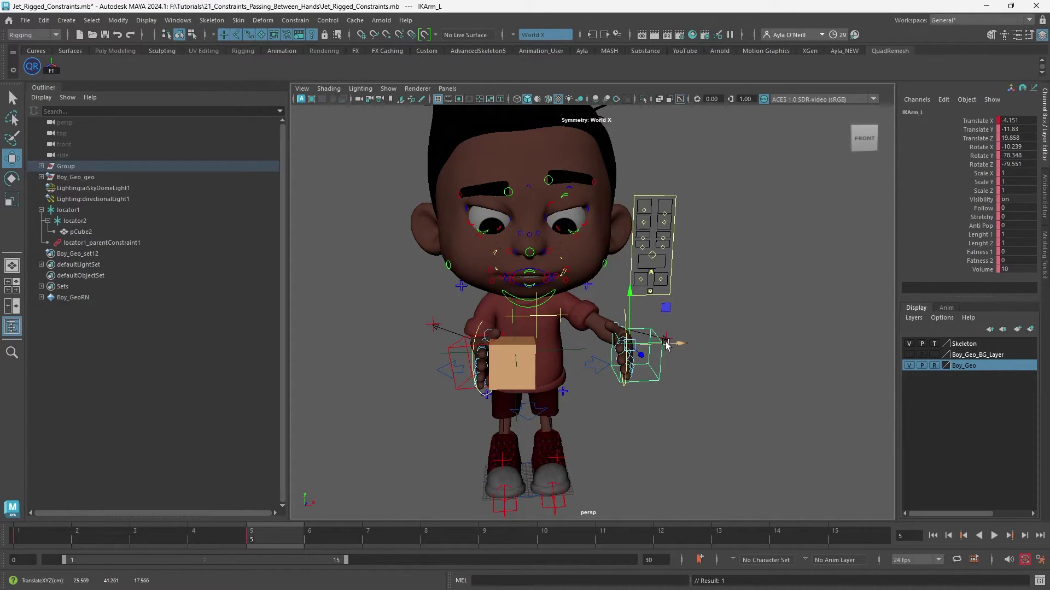
key(ctrl+z)
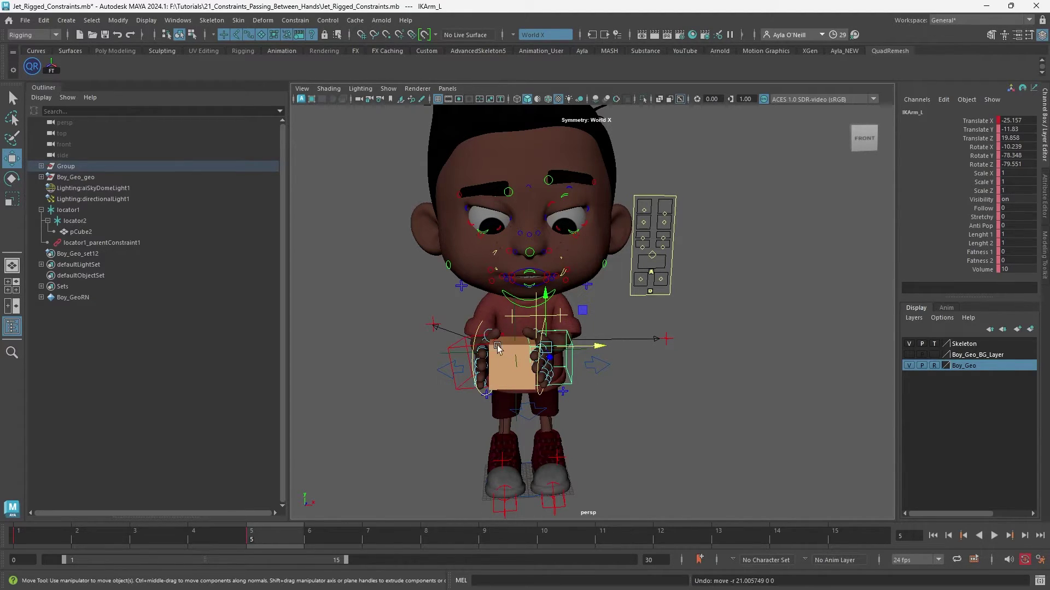
click(453, 348)
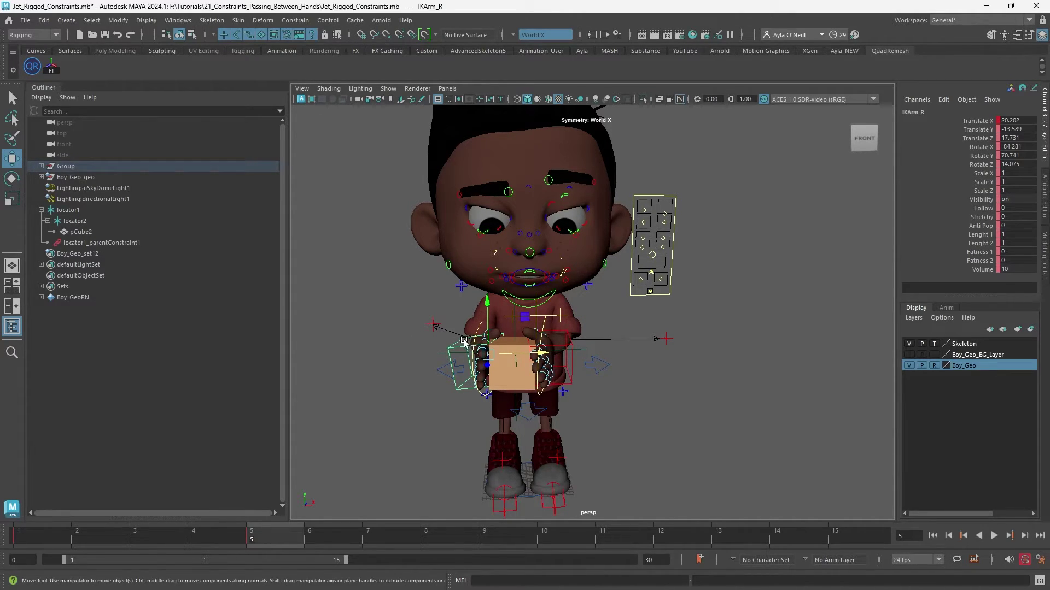
Parent-constrain locator2 to IKArm_R, key its channels, and step back to frame 4
click(76, 223)
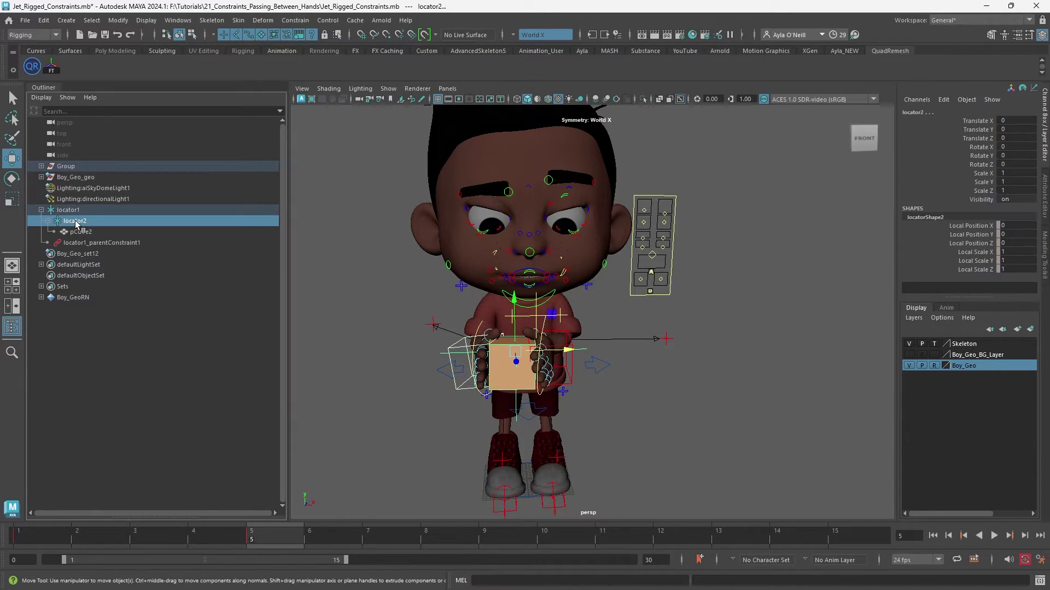
mouse_move(73, 227)
mouse_down()
mouse_move(118, 228)
mouse_move(62, 210)
mouse_move(72, 221)
mouse_up()
click(303, 22)
click(322, 50)
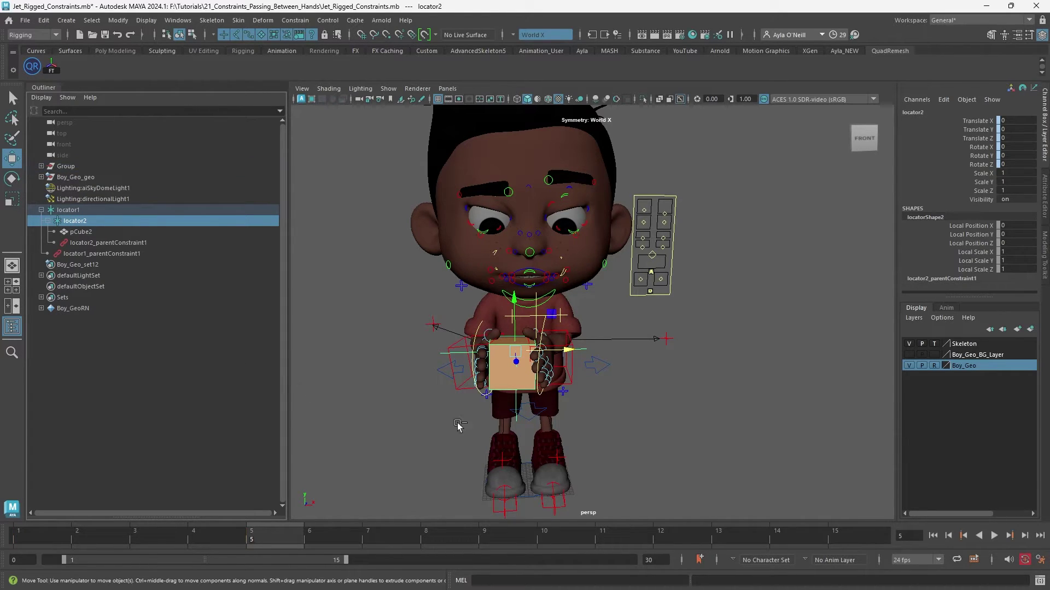
key(s)
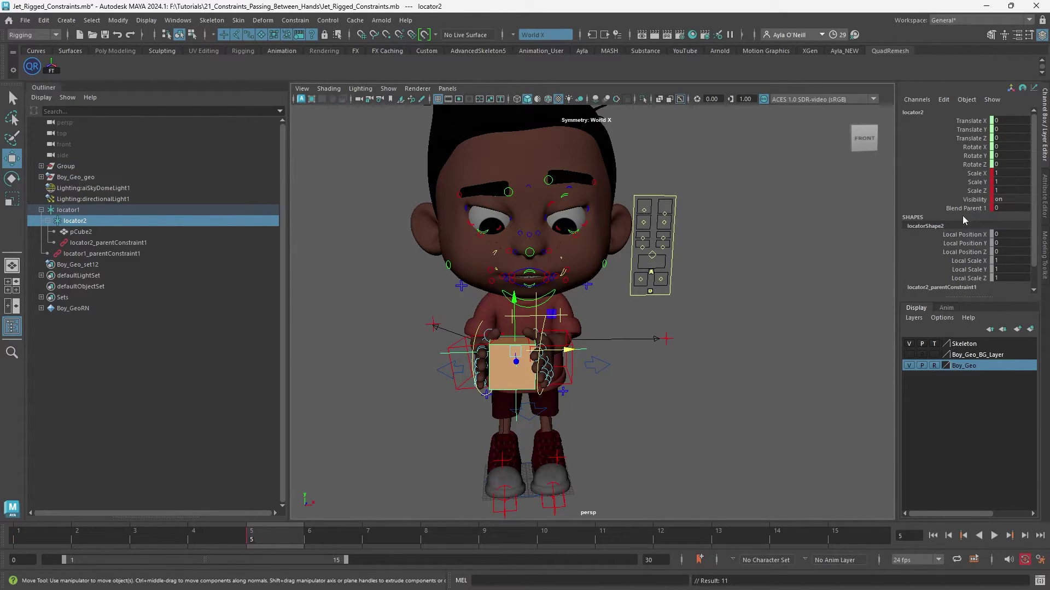
click(231, 537)
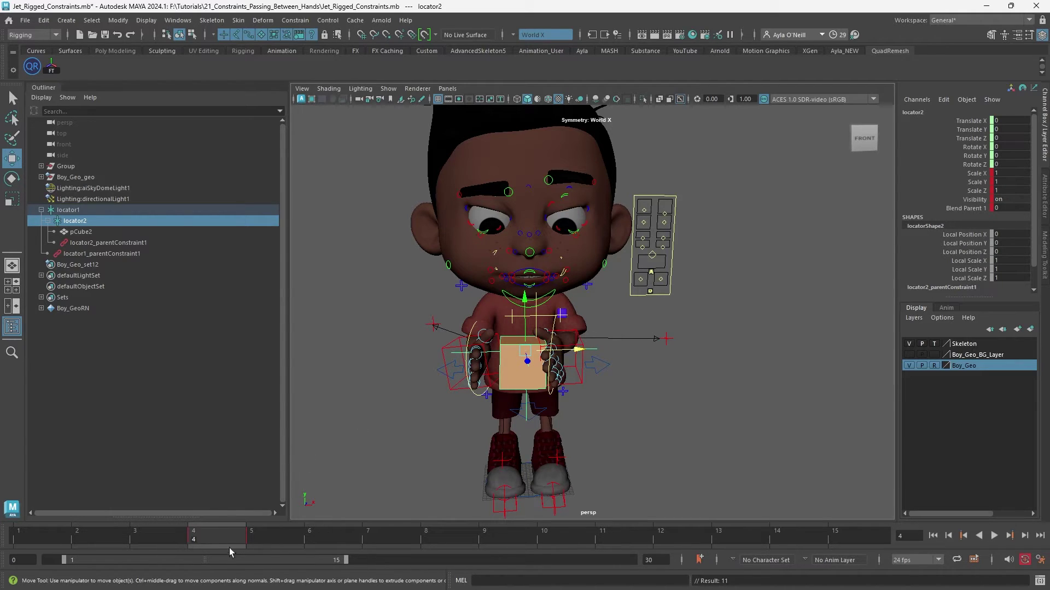
Set locator2's Blend Parent 1 to 1 at frame 5 and play back to review the blend
key(alt+v)
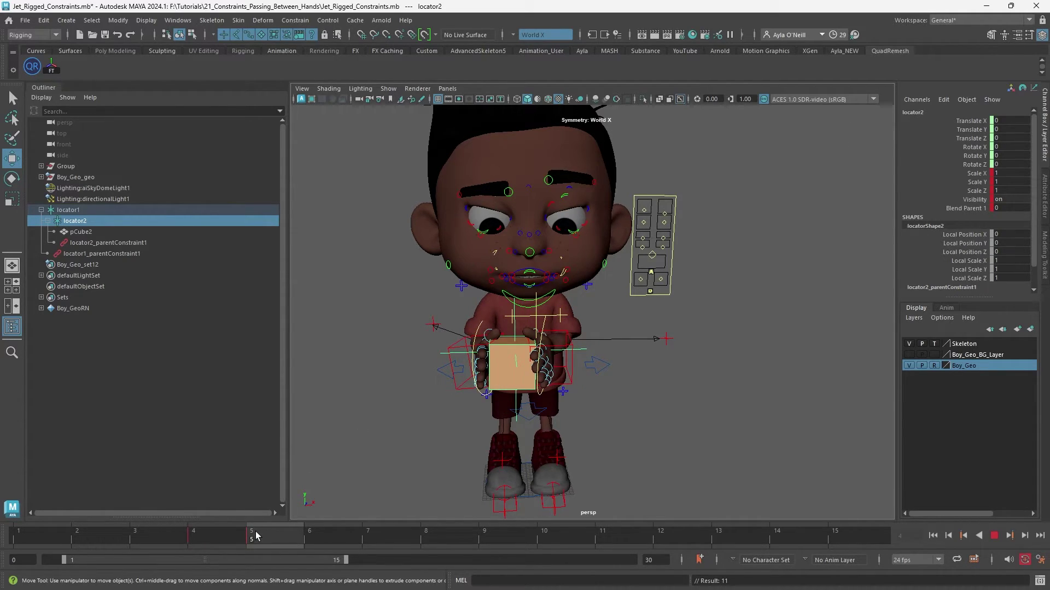
key(alt+v)
double_click(1013, 207)
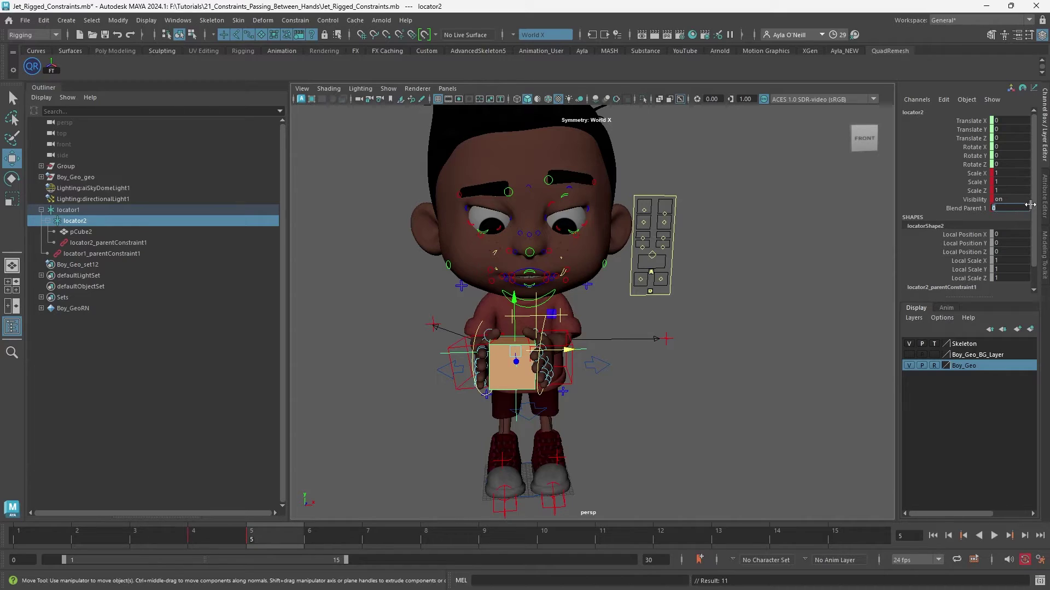
key(Return)
key(alt+v)
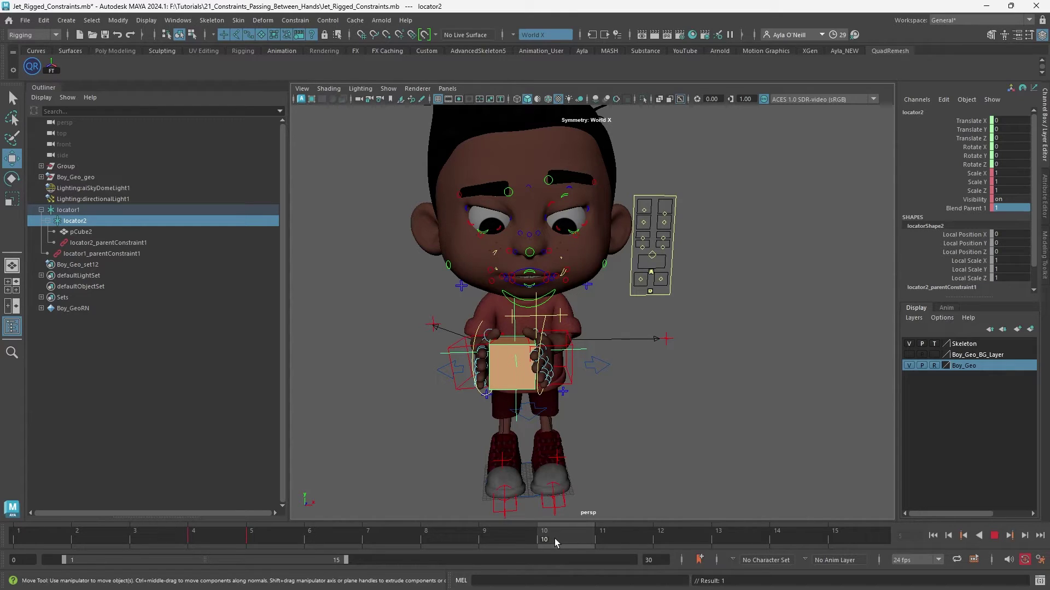
key(alt+v)
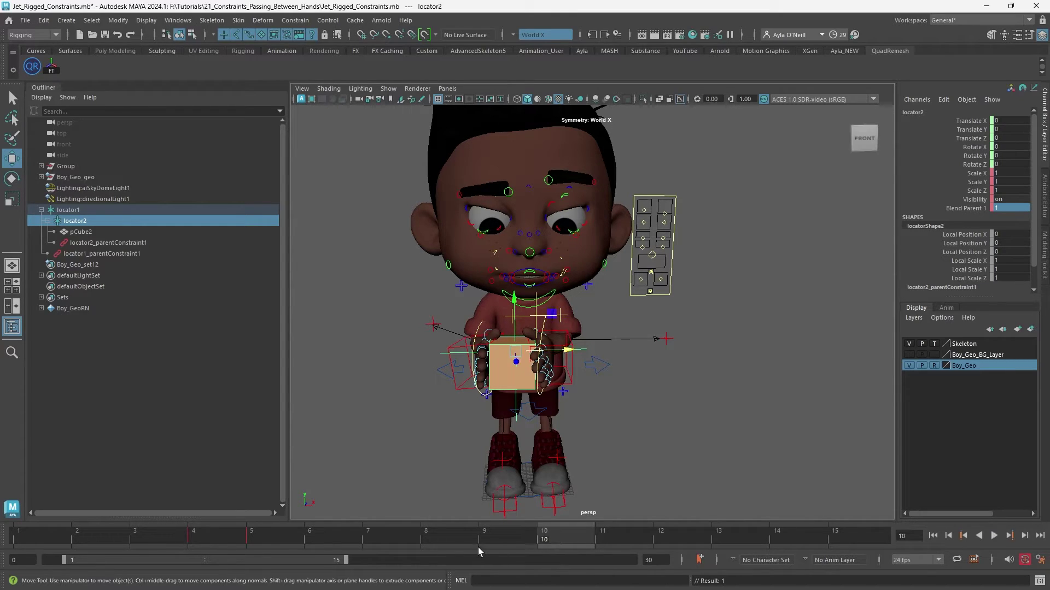
At frame 10 pull both hands outward, left hand to X -10.208, and review the handoff
click(458, 347)
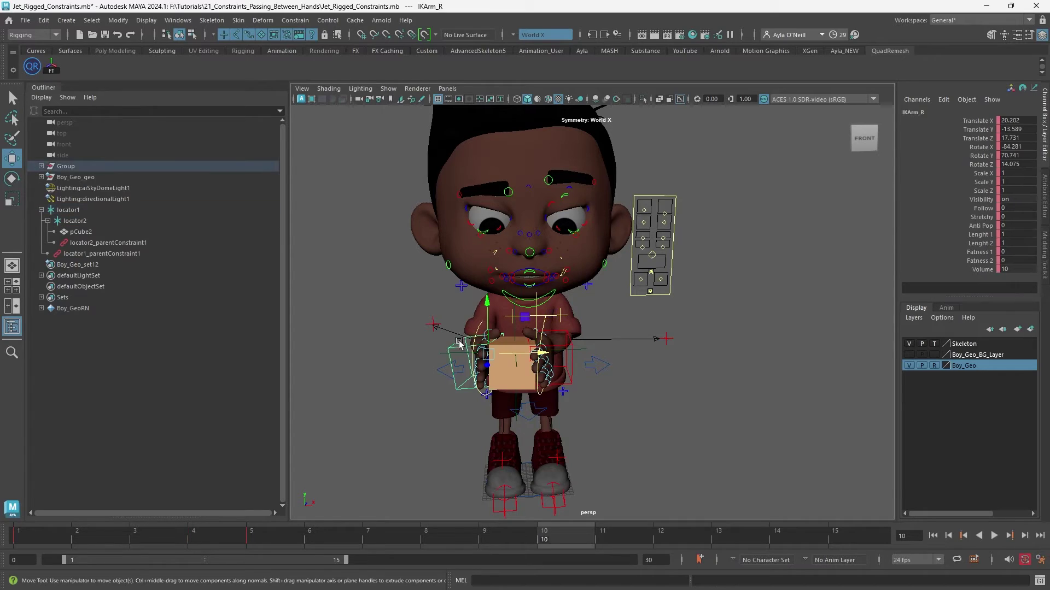
drag(524, 354, 483, 350)
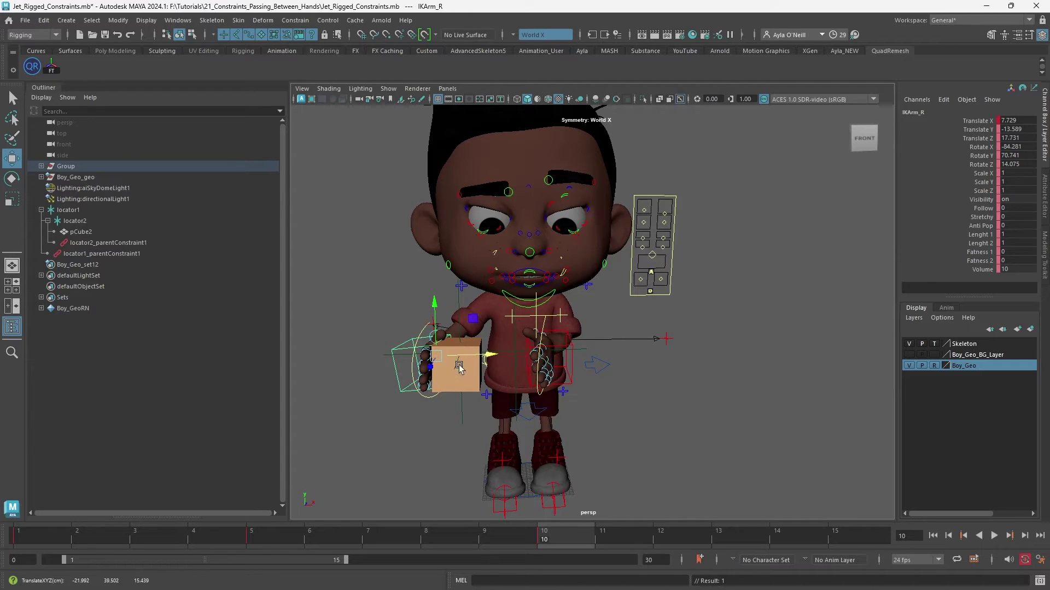
click(567, 349)
drag(588, 348, 648, 347)
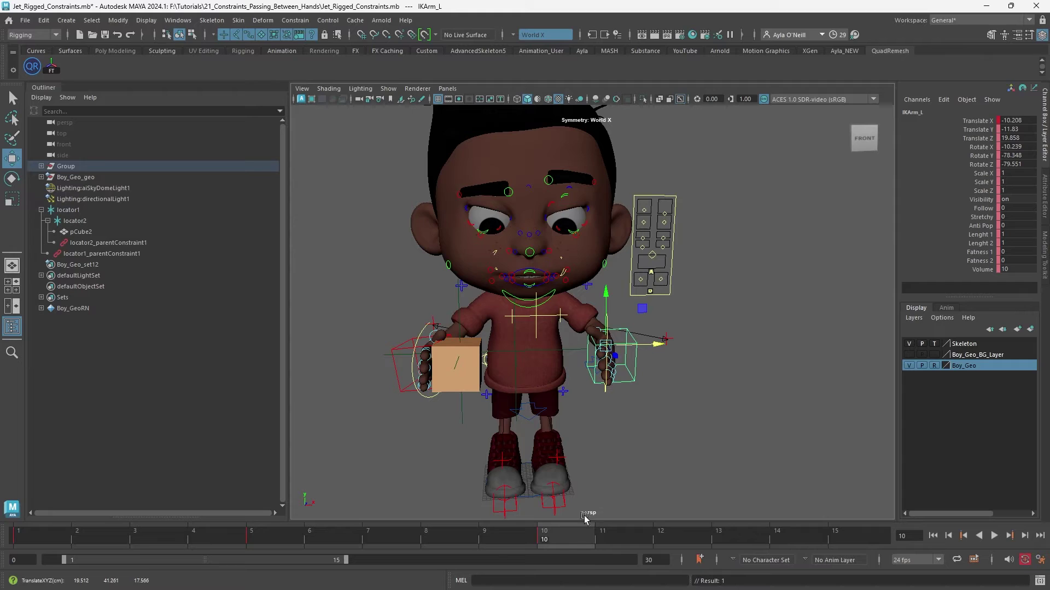
key(alt+v)
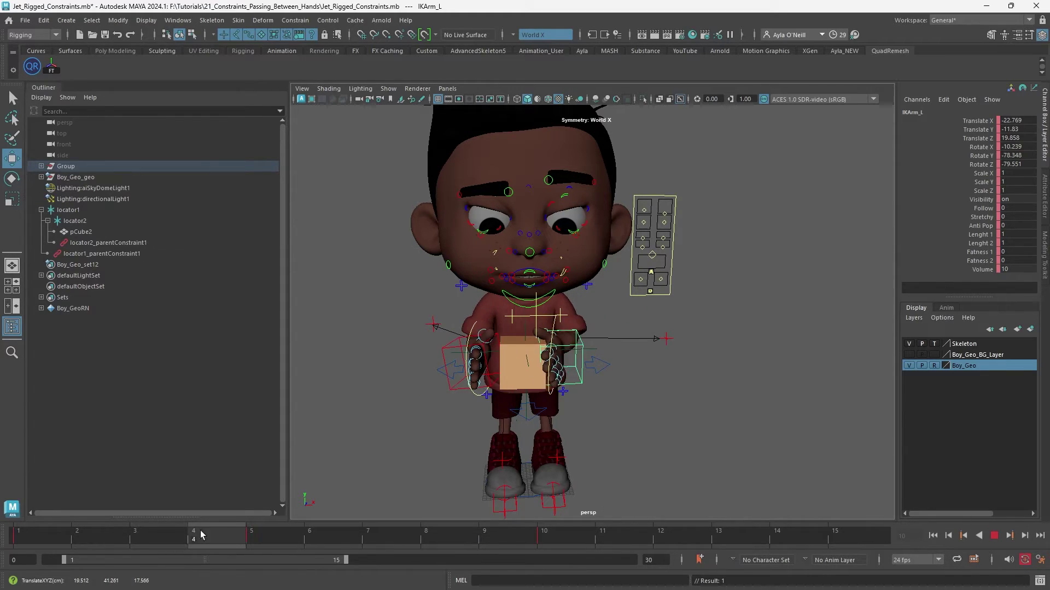
drag(18, 536, 564, 543)
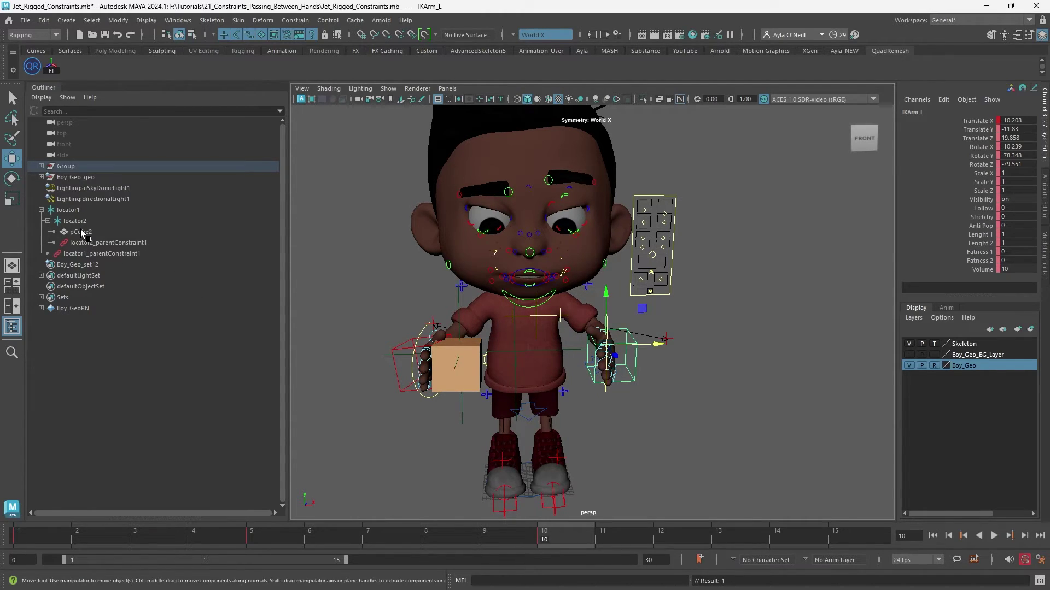
click(83, 232)
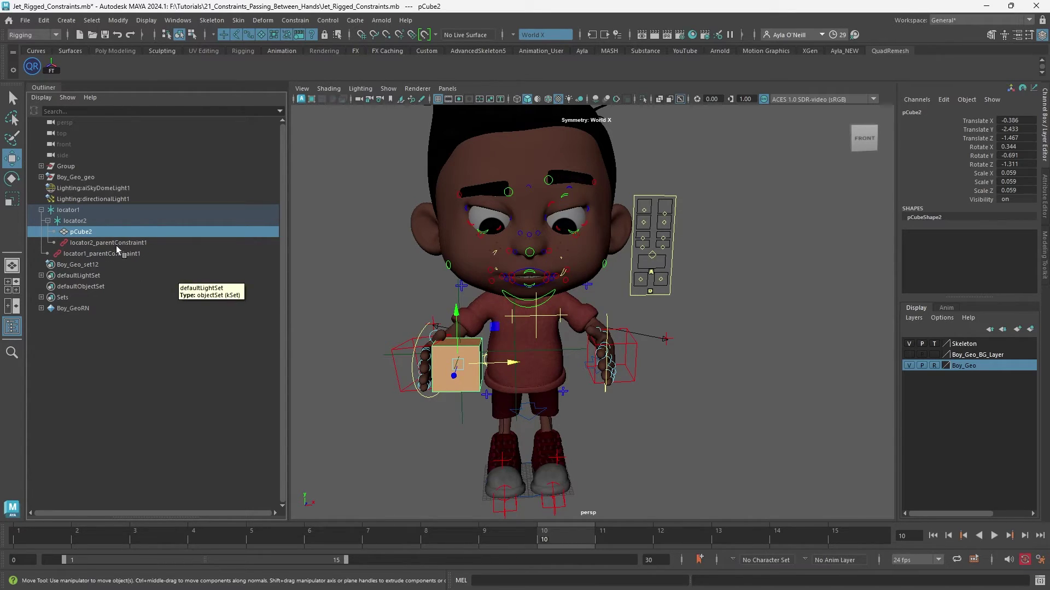
Tilt pCube2 in the right hand and key its rotation at frame 10
key(e)
drag(466, 335, 475, 322)
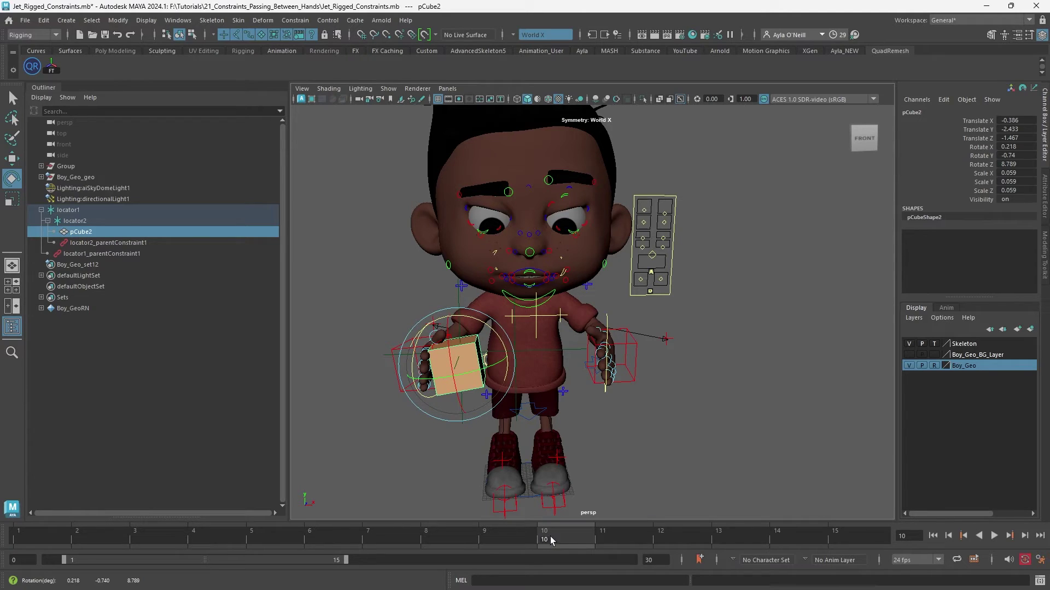
key(s)
key(alt+v)
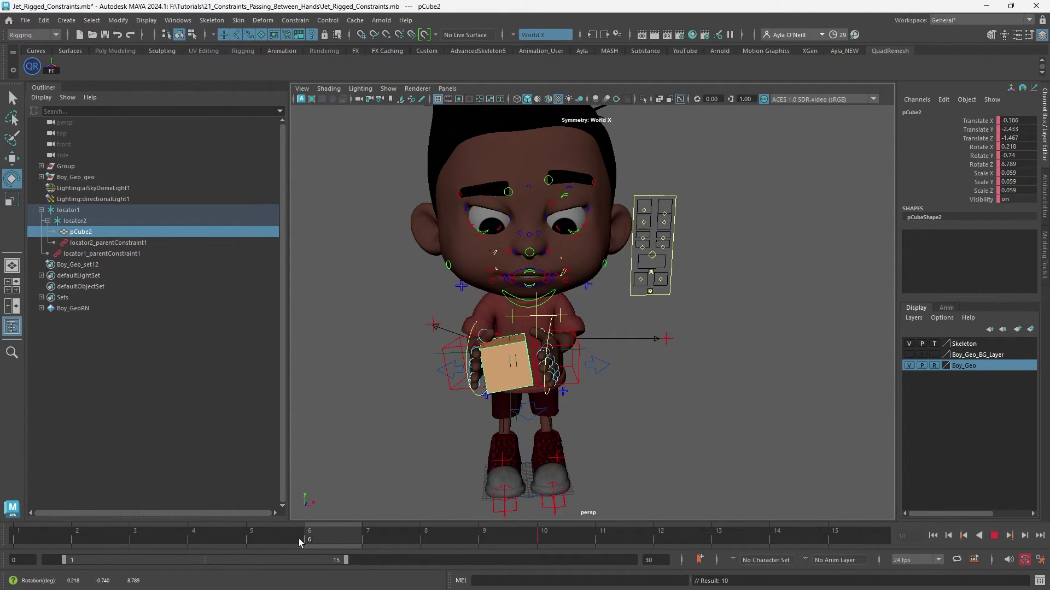
click(299, 542)
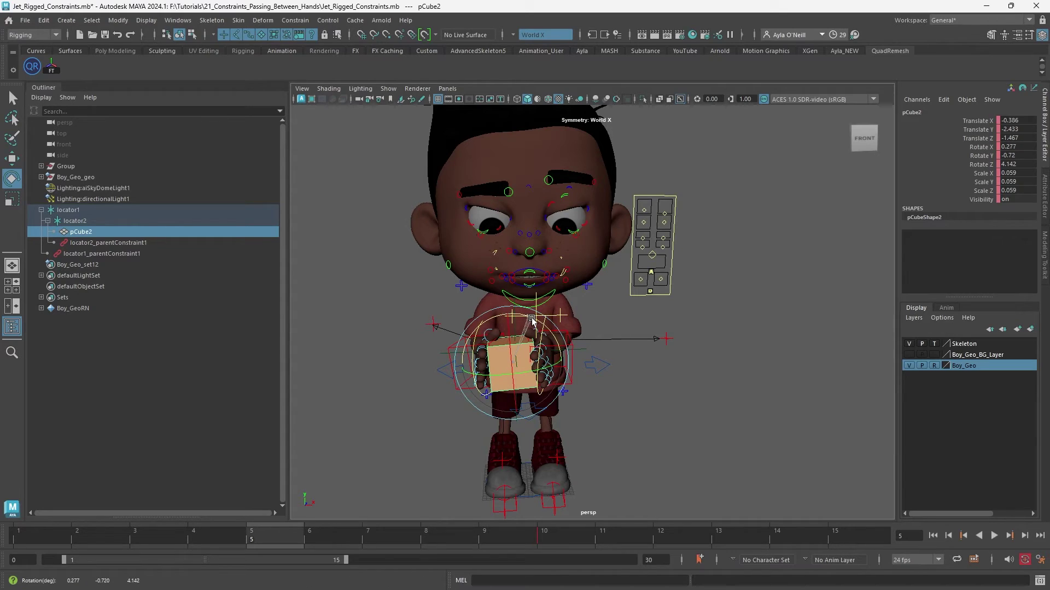
Key pCube2's rotation at frame 5 (Rotate Z 4.142), scrub to check, and select locator2
key(s)
key(alt+v)
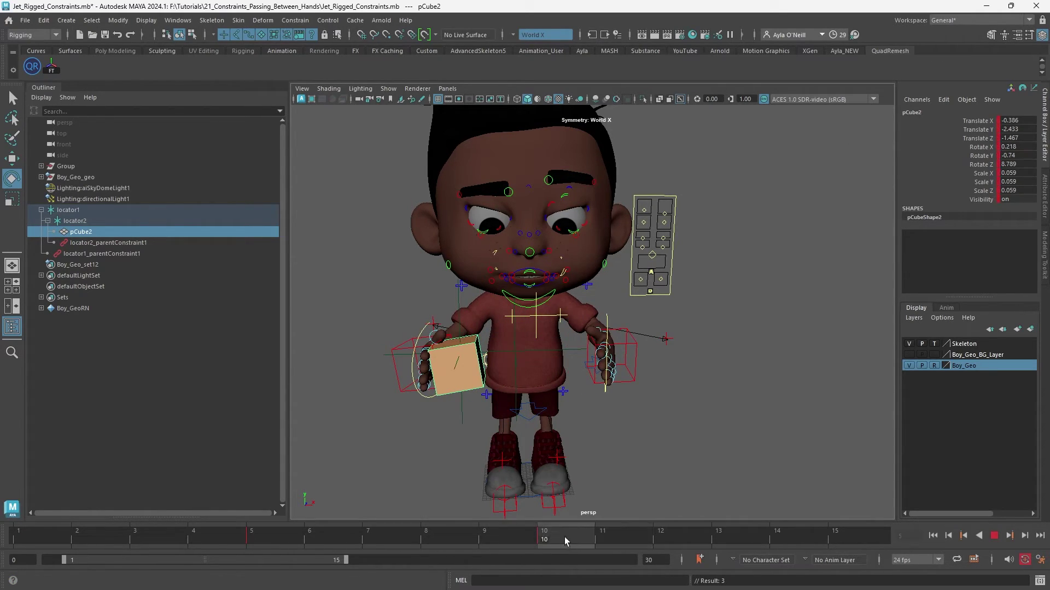
click(287, 549)
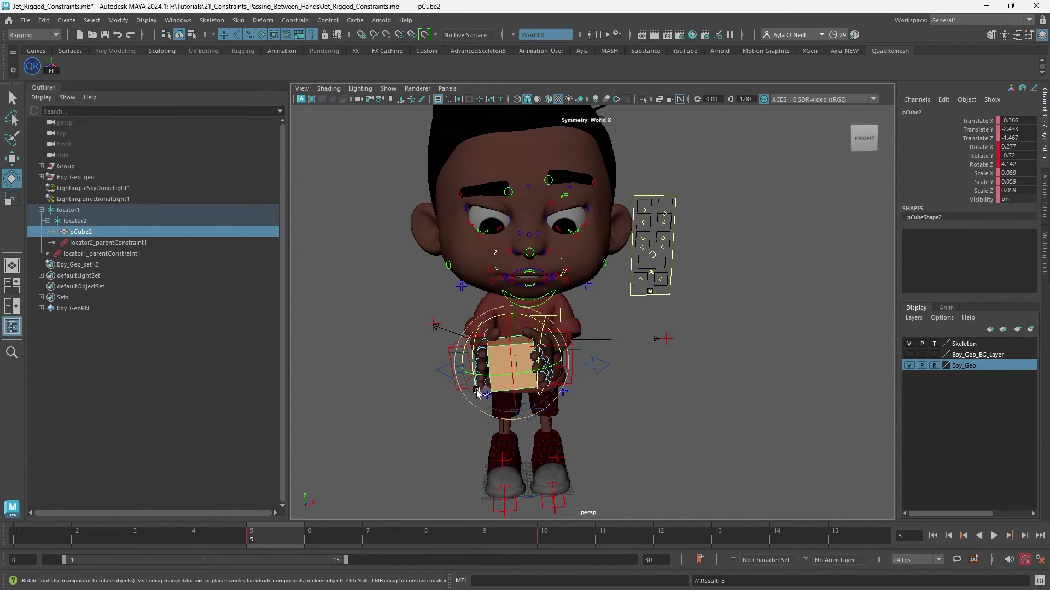
drag(335, 539, 564, 533)
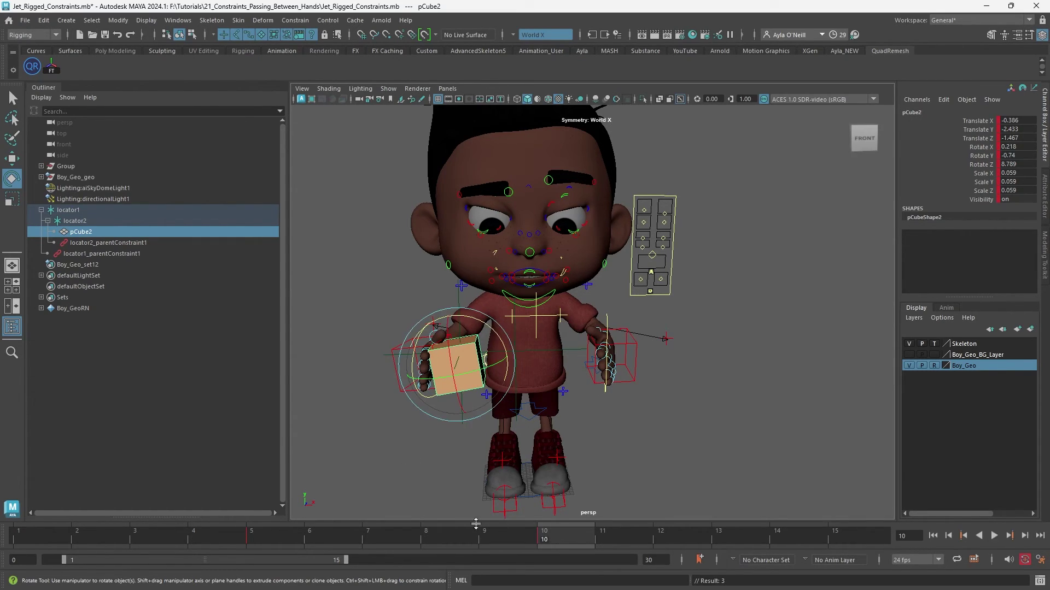
click(264, 536)
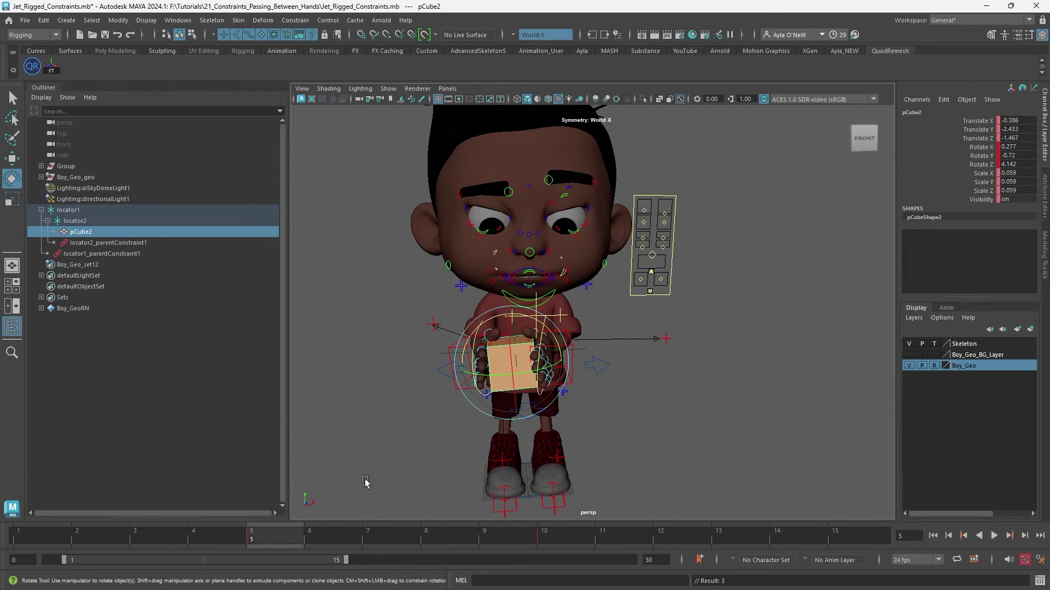
click(59, 220)
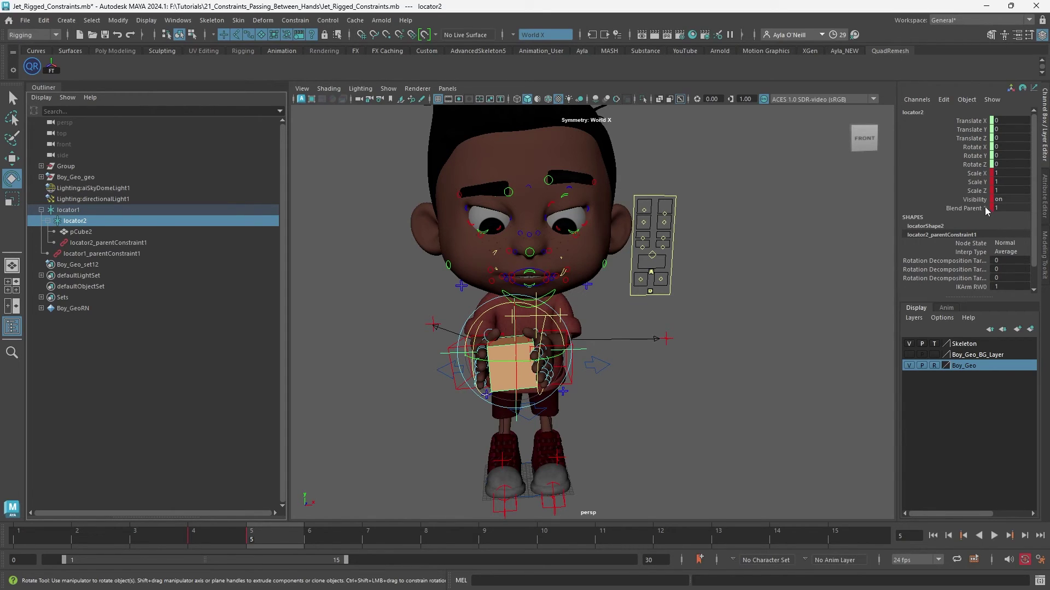
key(alt+v)
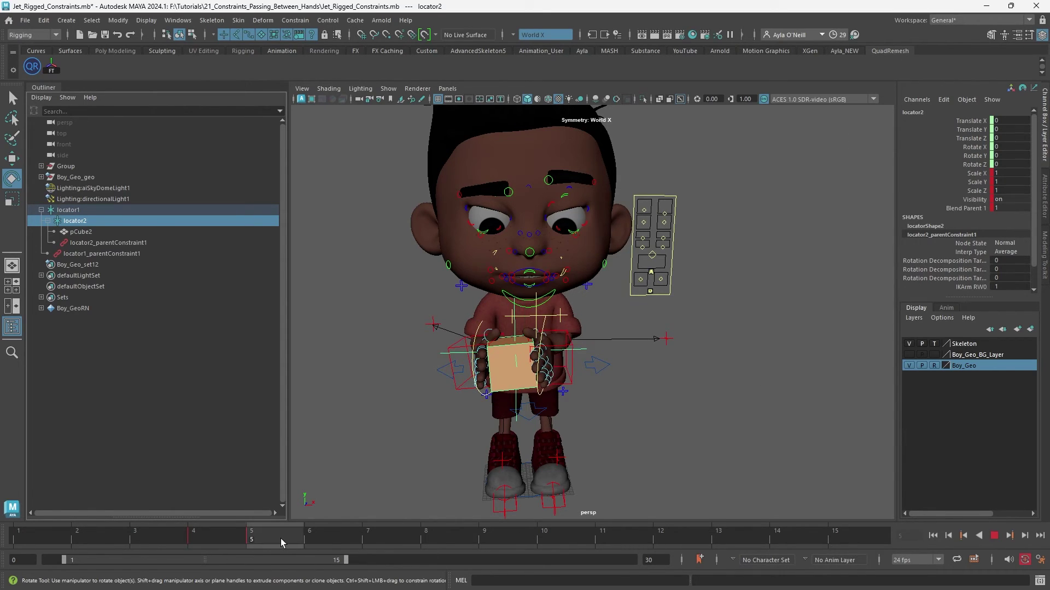
key(alt+v)
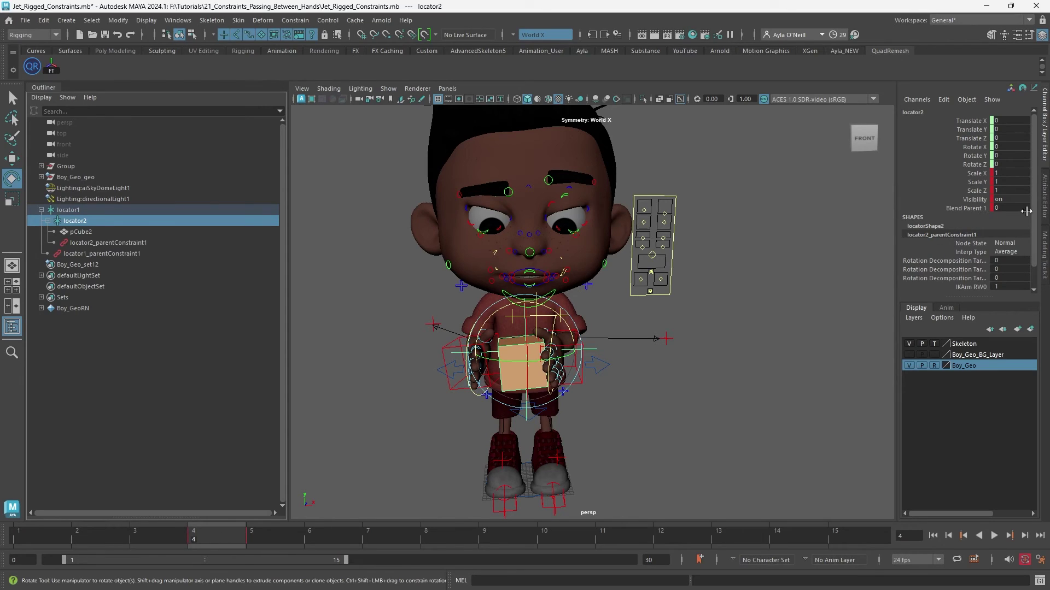
click(273, 530)
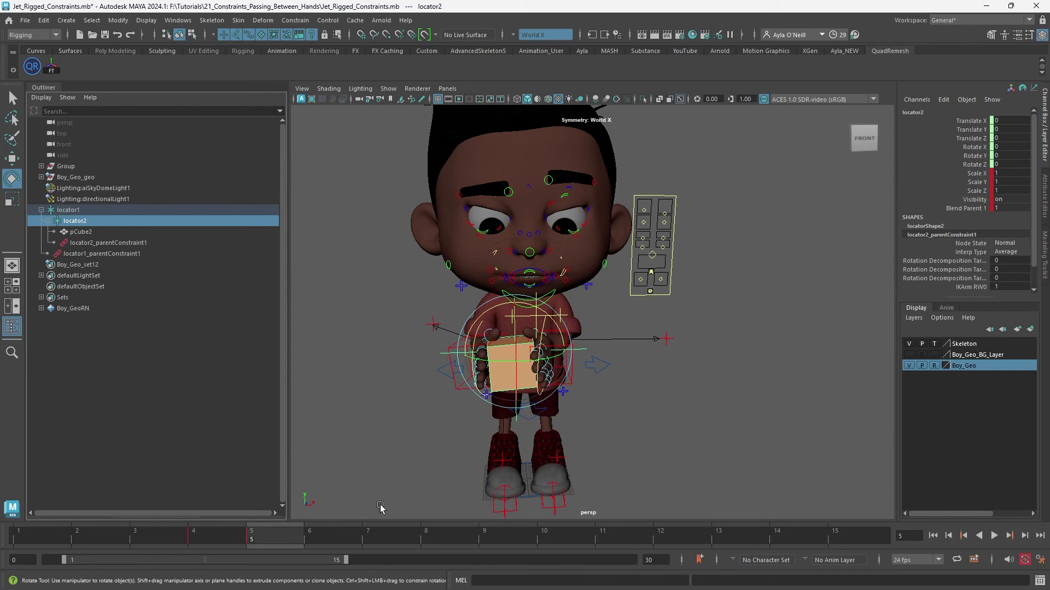
drag(227, 538, 268, 533)
click(81, 211)
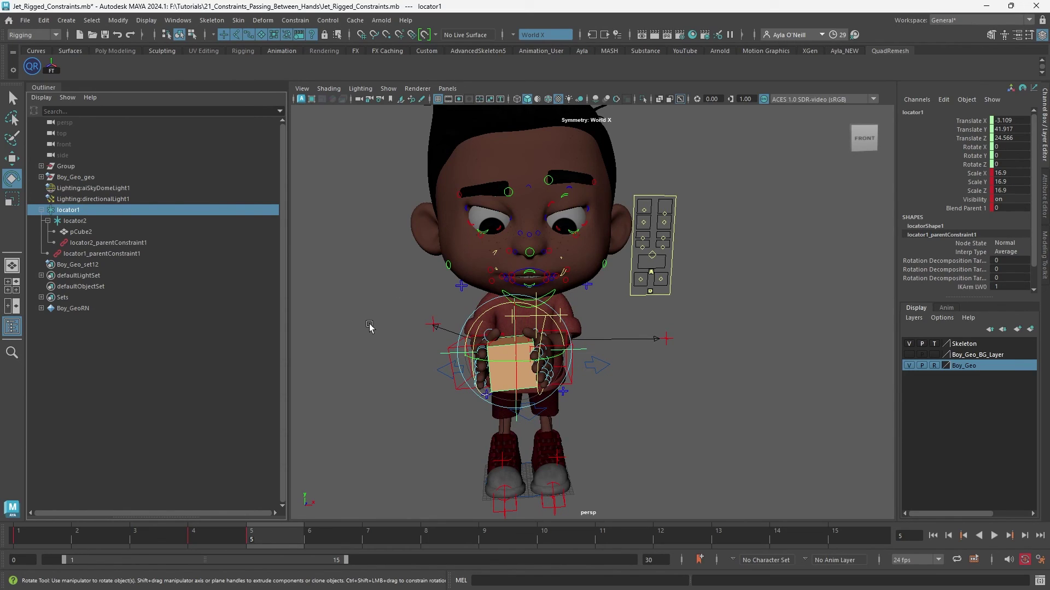